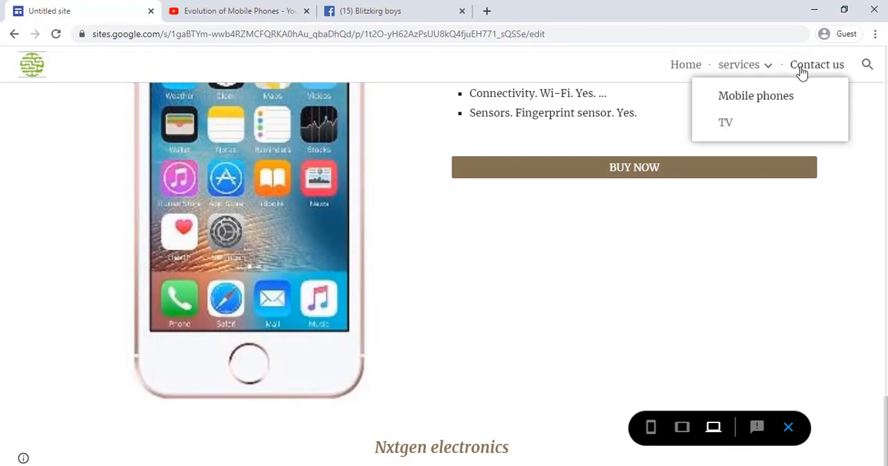
Step: View the Contact us page of the finished site in preview
click(800, 69)
scroll(773, 91, down, 5)
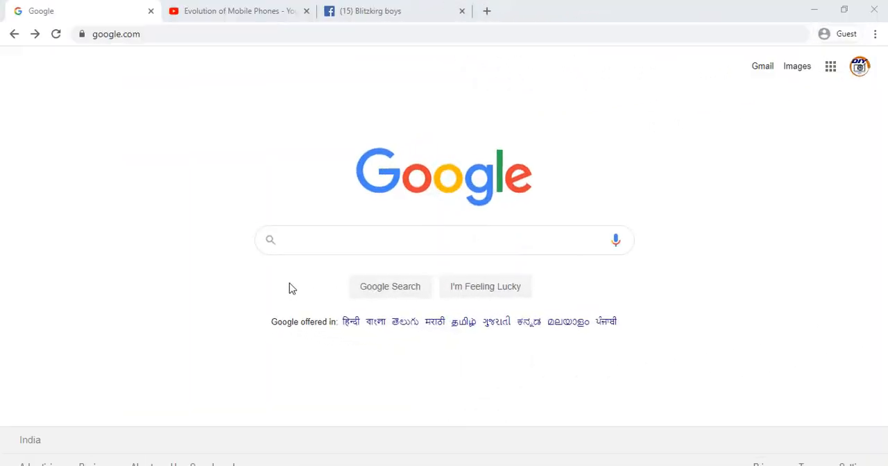
Step: Go to sites.google.com and create a new blank site, dismissing the introductory tour
click(164, 35)
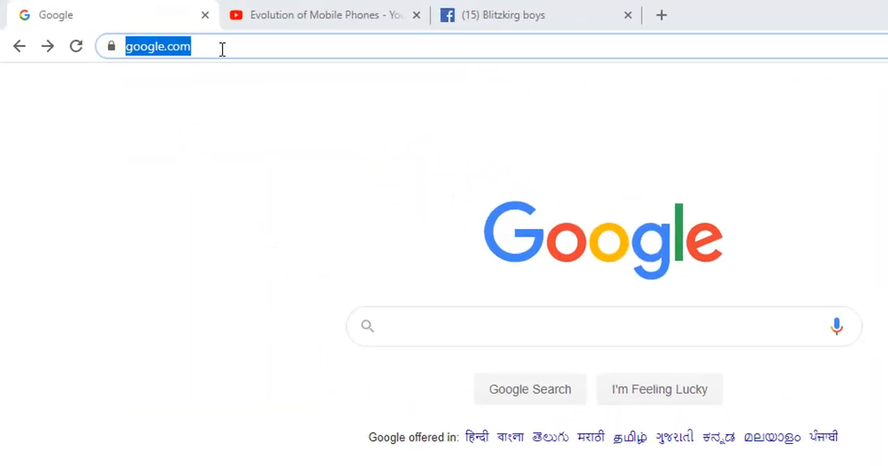
text(sites)
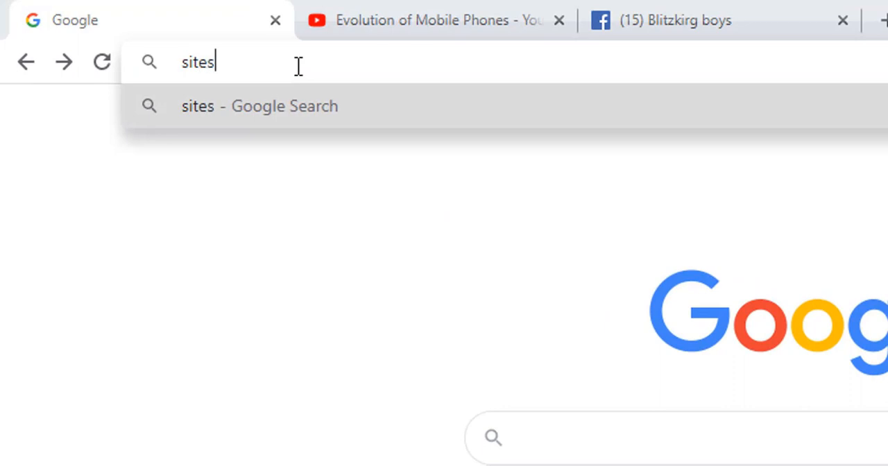
text(.google.com)
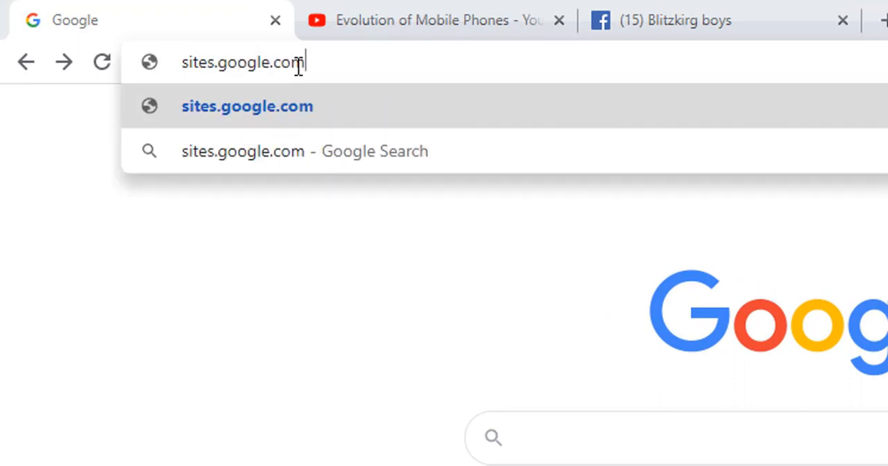
key(Return)
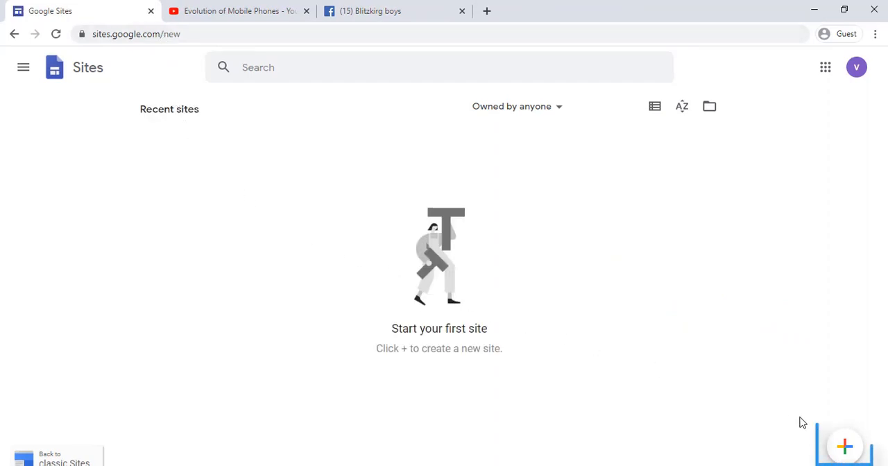
click(845, 442)
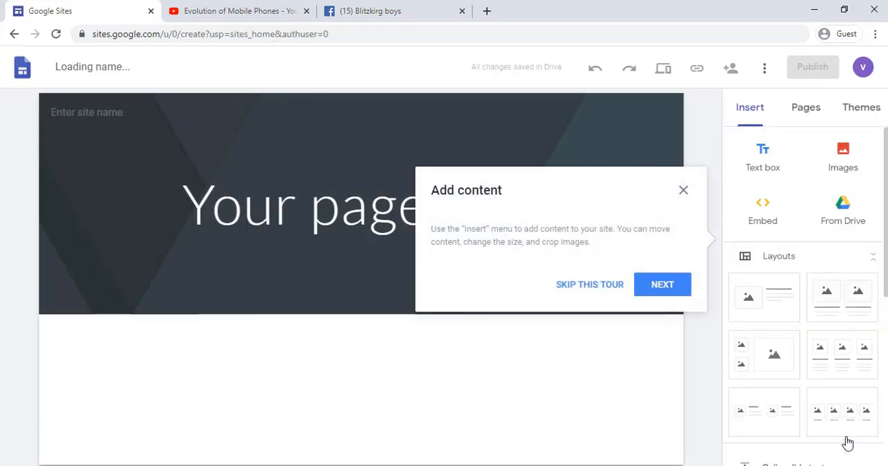
click(683, 192)
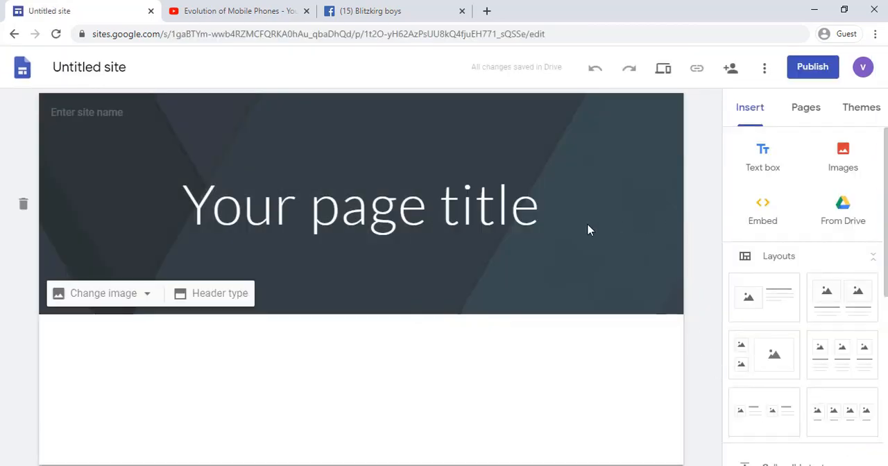
Step: Replace the placeholder page title in the header with "NXTgen electronics"
click(400, 216)
text(NXTge)
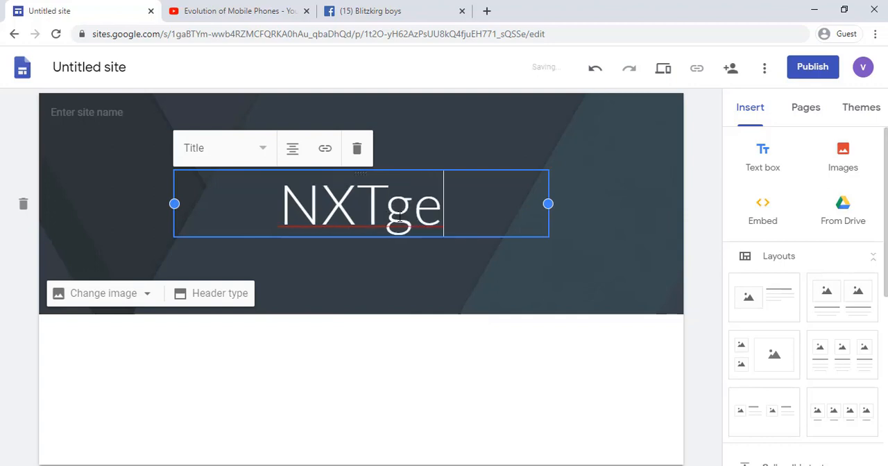
text(n electronics)
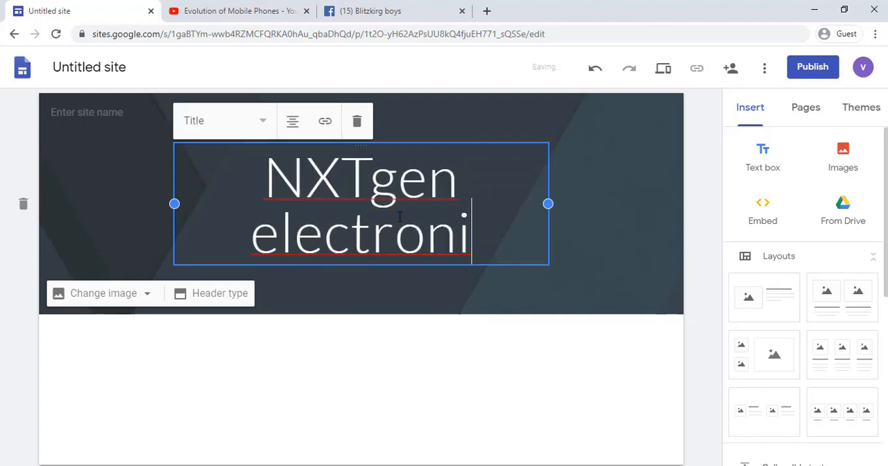
click(582, 216)
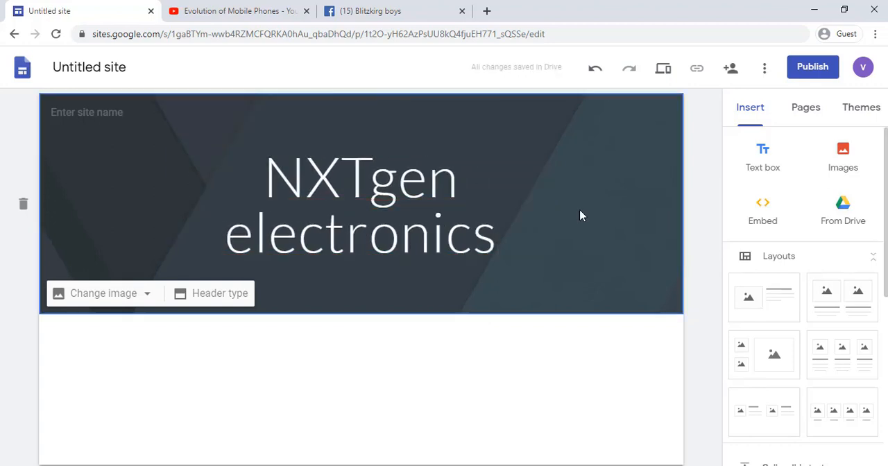
Step: Apply the Aristotle theme with the brown accent colour and the Classic font style
click(861, 111)
click(855, 292)
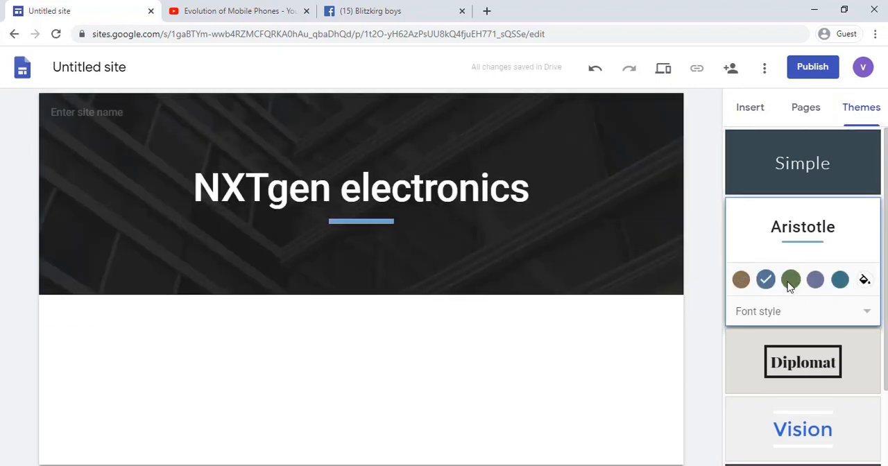
click(817, 311)
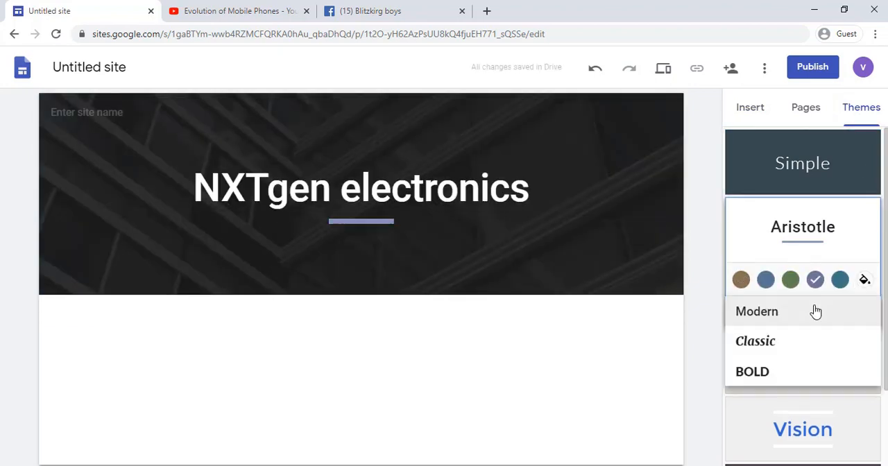
click(815, 351)
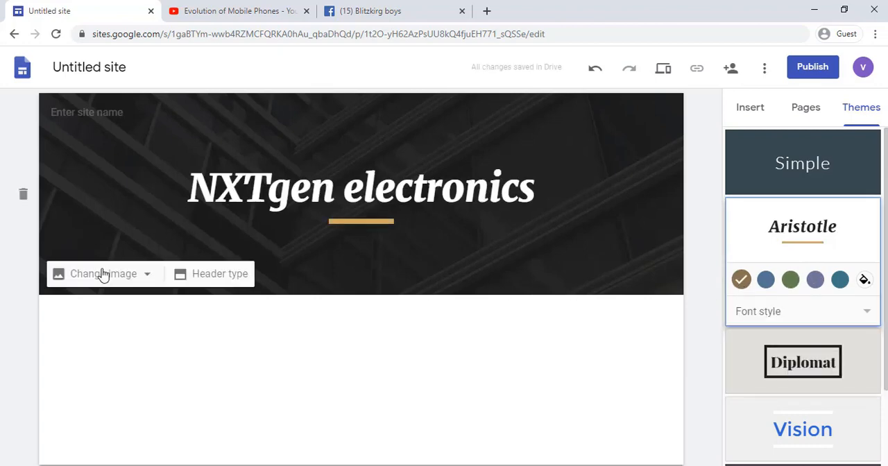
Step: Replace the header background with the uploaded "banner" image from Downloads
click(103, 276)
click(104, 312)
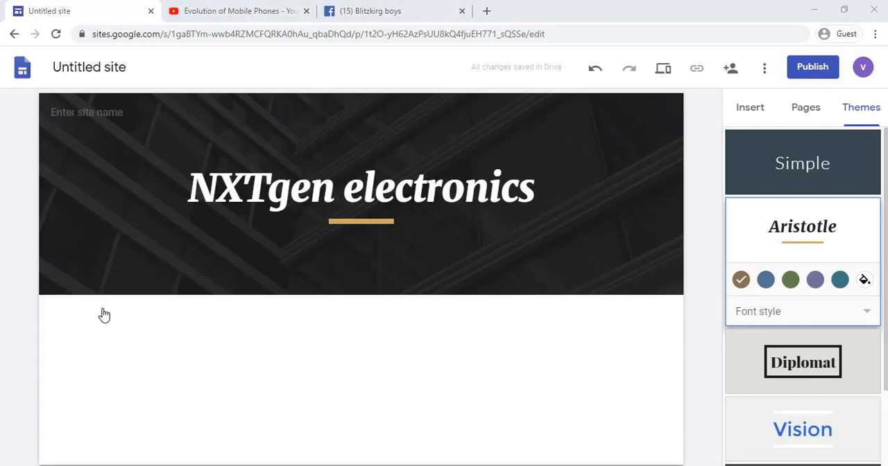
scroll(130, 192, down, 1)
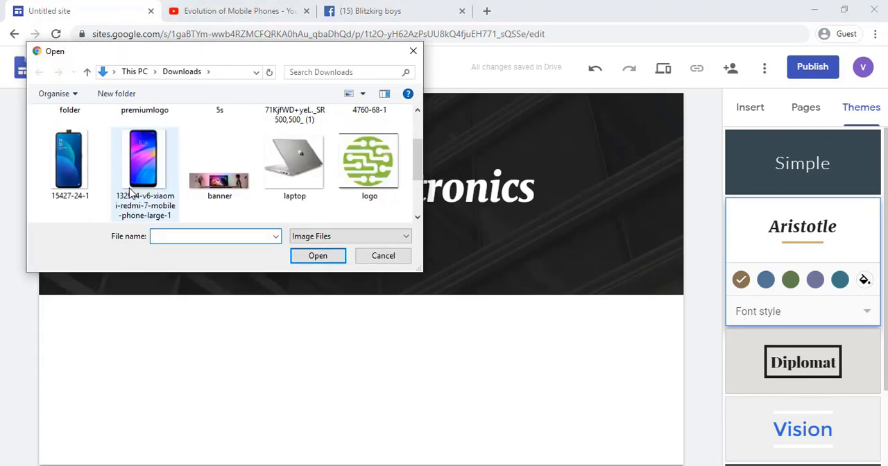
click(219, 179)
click(317, 257)
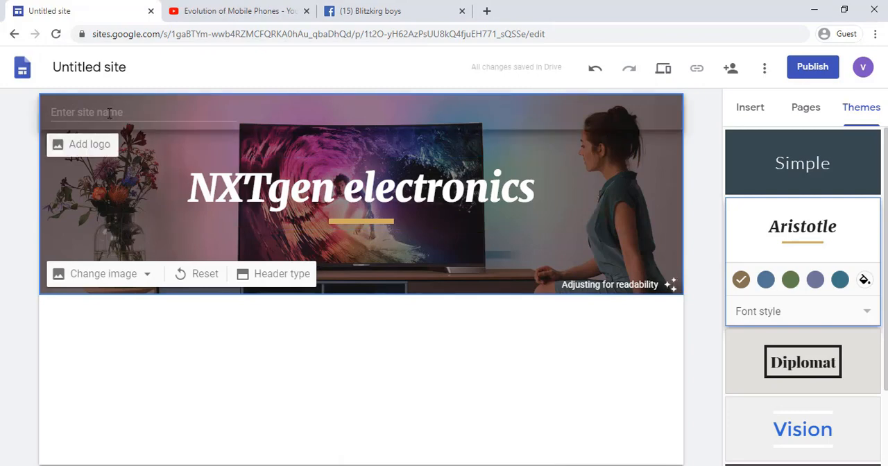
Step: Upload the "logo" image from Downloads as the site logo in the navigation bar
click(83, 145)
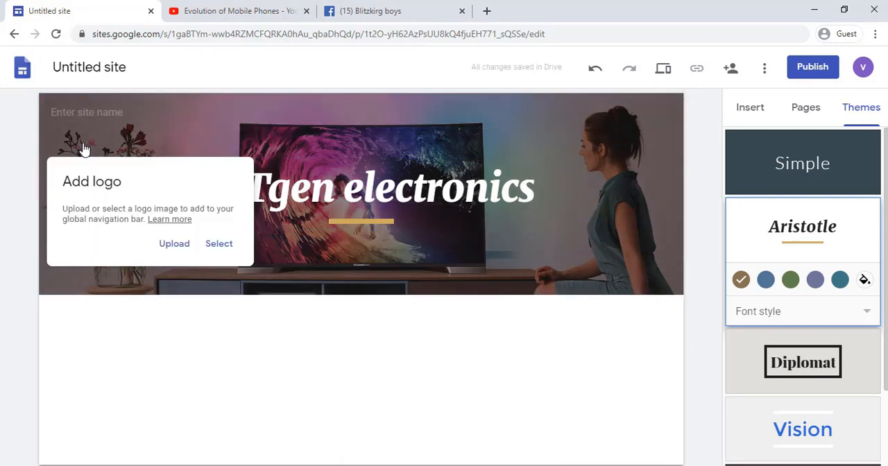
click(174, 244)
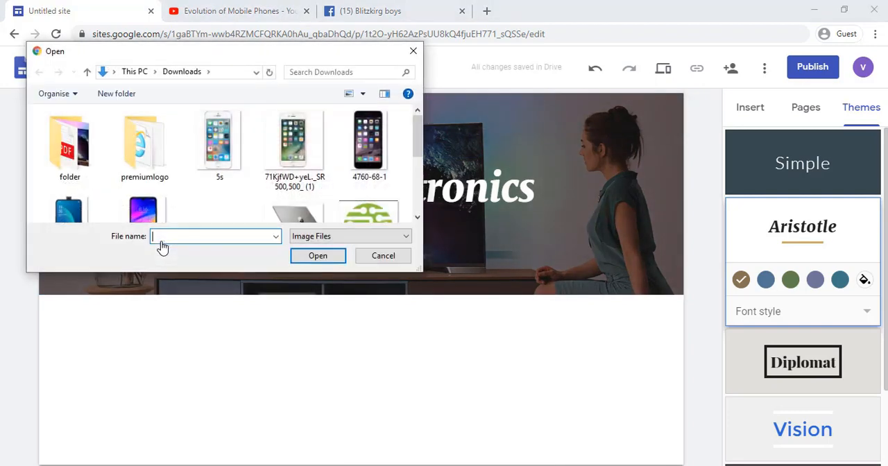
scroll(263, 212, down, 1)
click(360, 180)
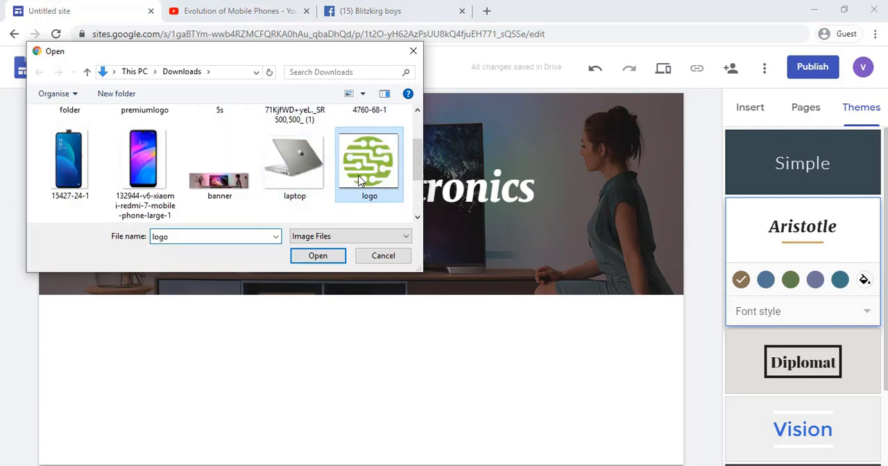
click(340, 256)
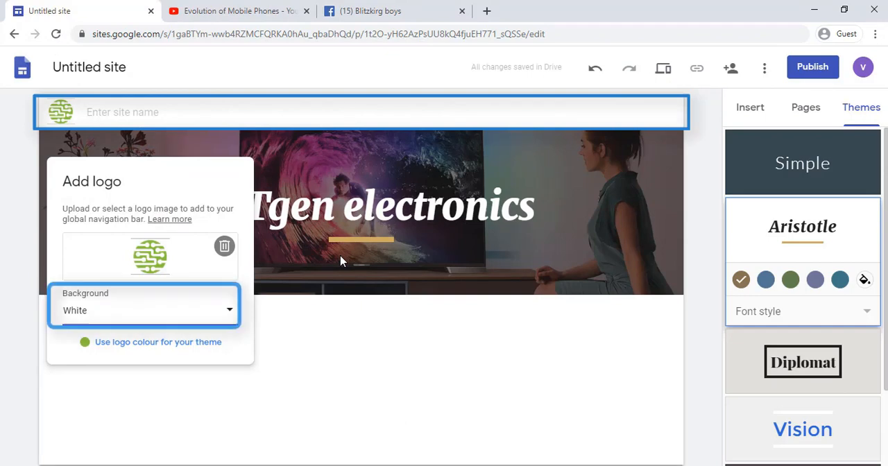
Step: Set the logo background to Transparent and use the logo colour for the theme
click(104, 317)
click(102, 292)
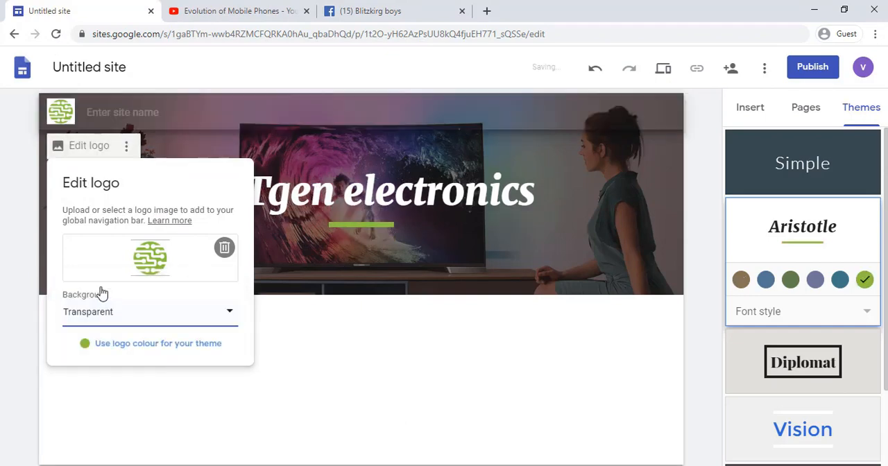
click(266, 255)
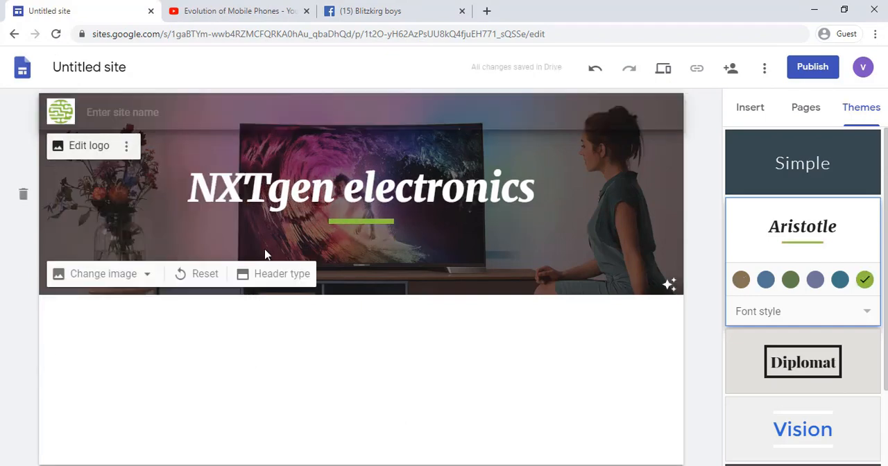
Step: Insert a text box below the header and narrow it to the left part of the section
click(760, 113)
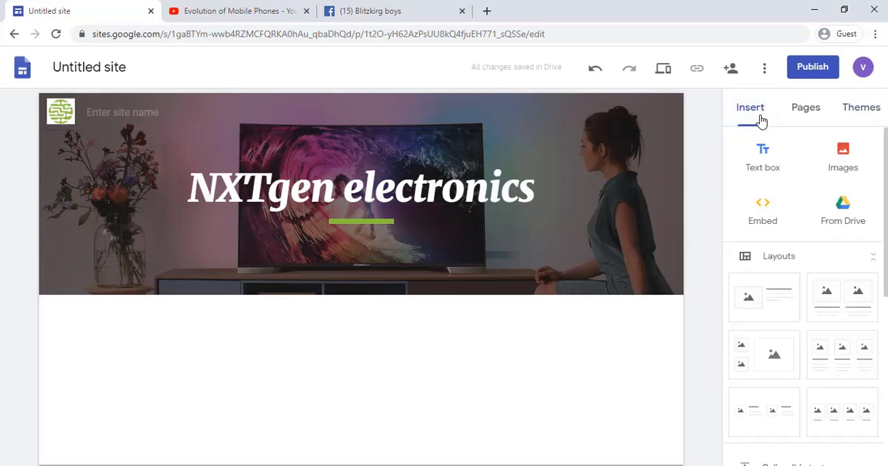
click(763, 153)
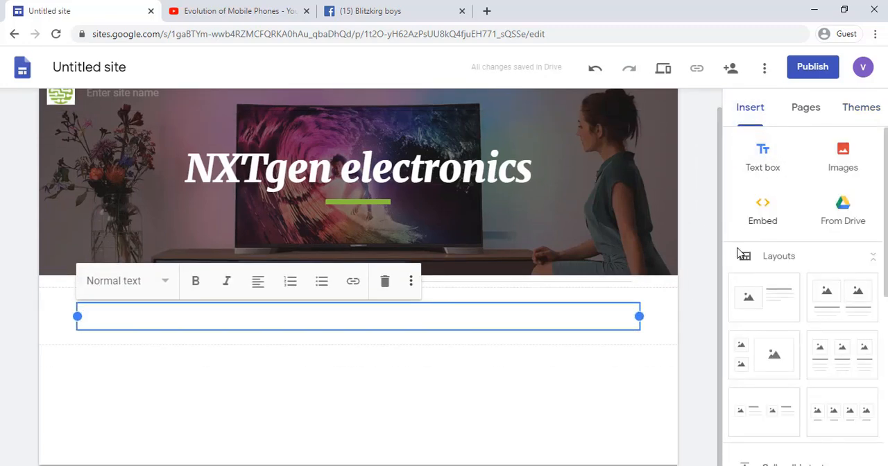
drag(641, 318, 327, 327)
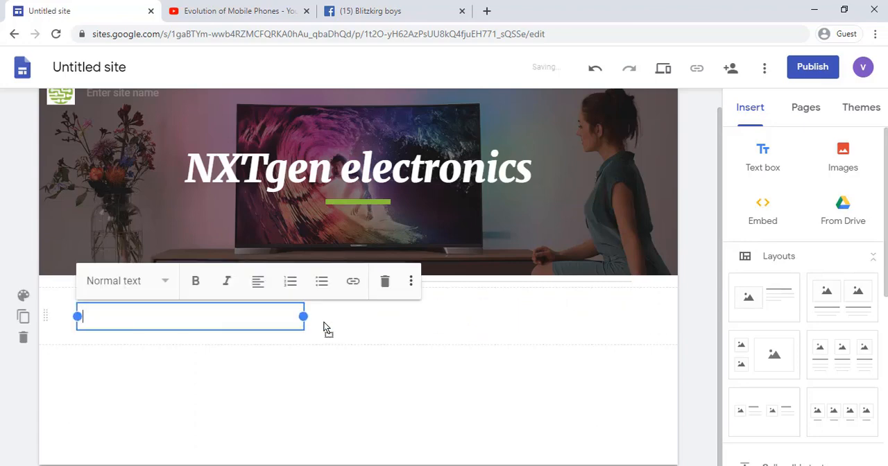
Step: Insert the LG smart TV picture from an image search for "tv" and place it to the right of the text box
click(490, 286)
double_click(488, 316)
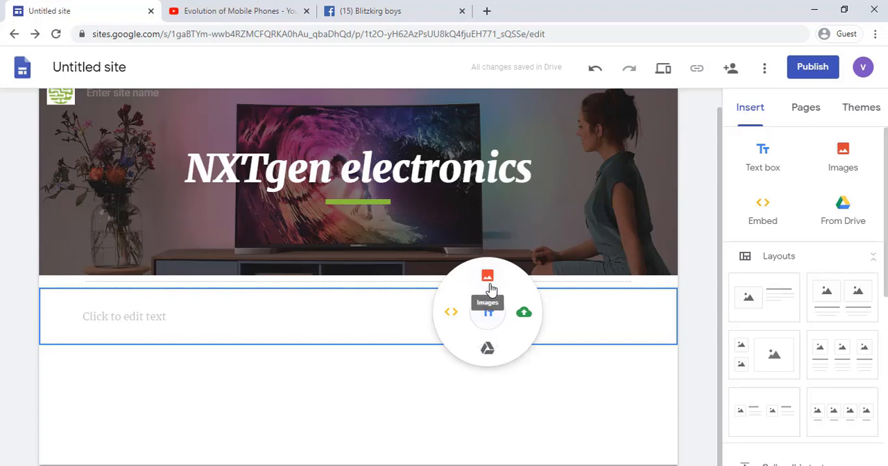
click(488, 278)
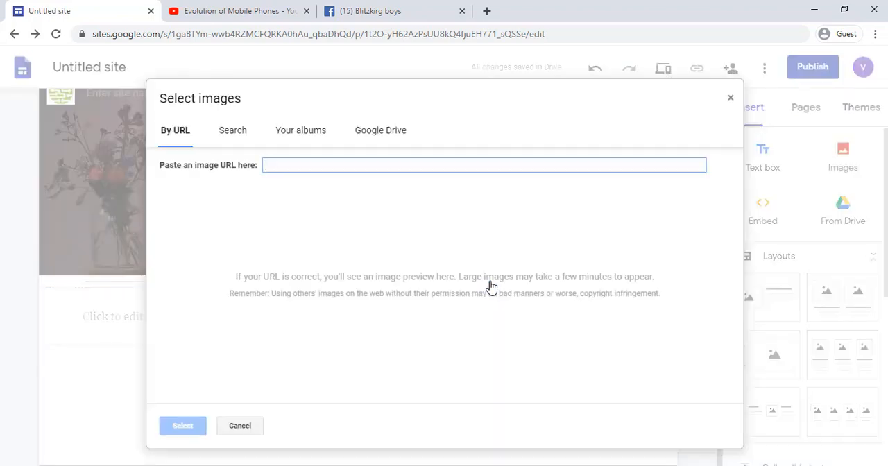
click(232, 132)
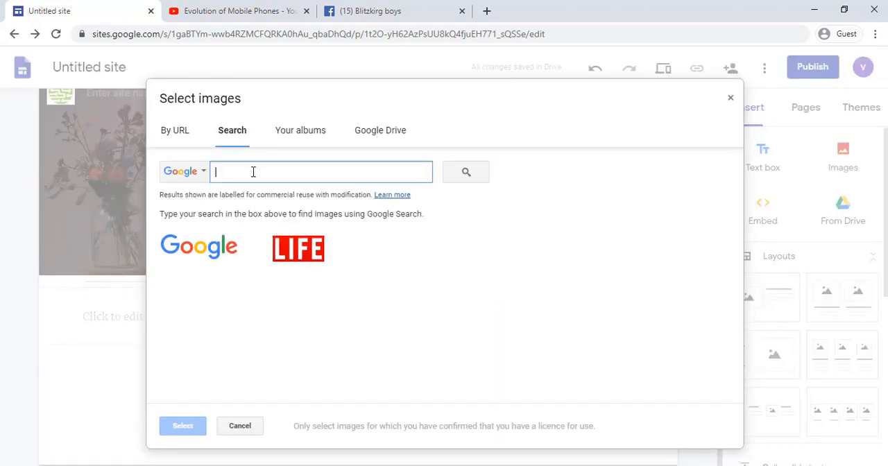
text(tv)
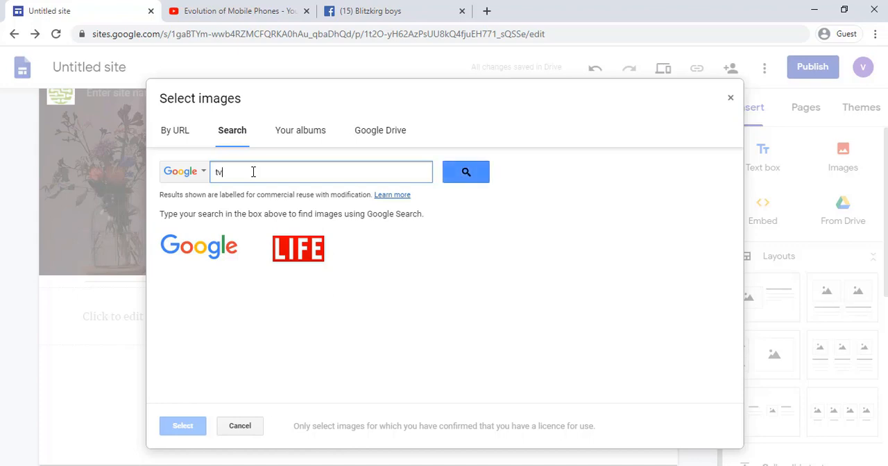
key(Return)
click(555, 300)
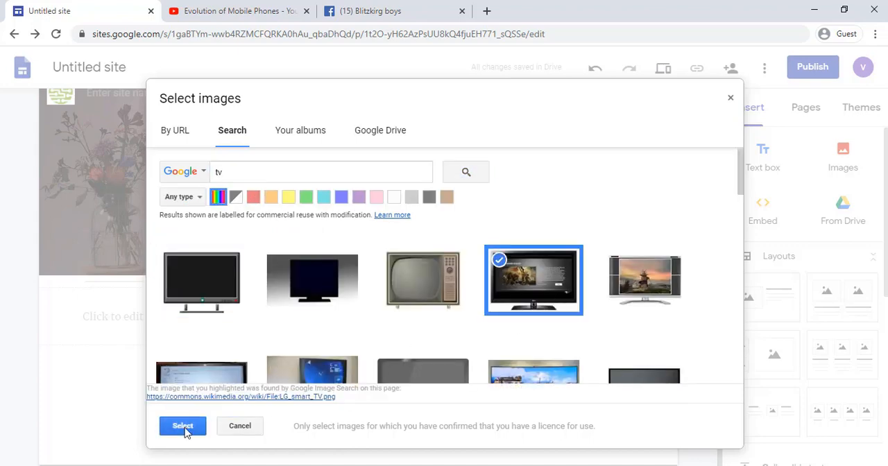
click(182, 426)
drag(379, 271, 590, 253)
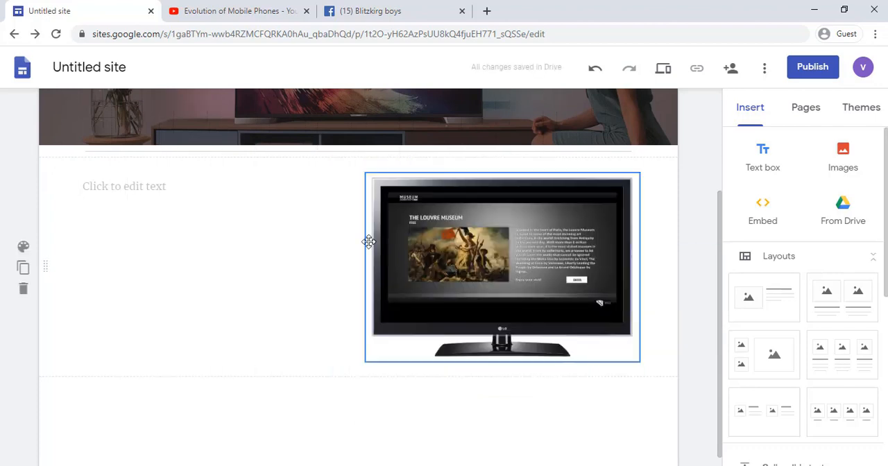
Step: Paste the copied television history paragraph into the text box and add an empty text box directly above it
click(203, 187)
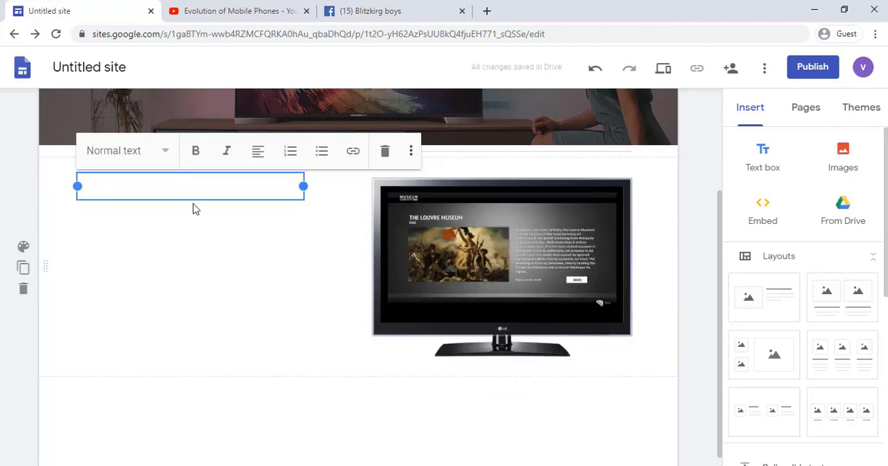
text(Television became available in crude experimental forms in the late 1920s, but it would still be several years before the new technology would be marketed to consumers. After World War II, an improved form of black-and-white TV broadcasting became popular in the United States and Britain, and television sets became commonplace in homes, businesses, and institutions. During the 1950s, television was the primary medium for influencing public opinion.[1] In the mid-1960s, color broadcasting was introduced in the US and most other developed countries)
double_click(264, 172)
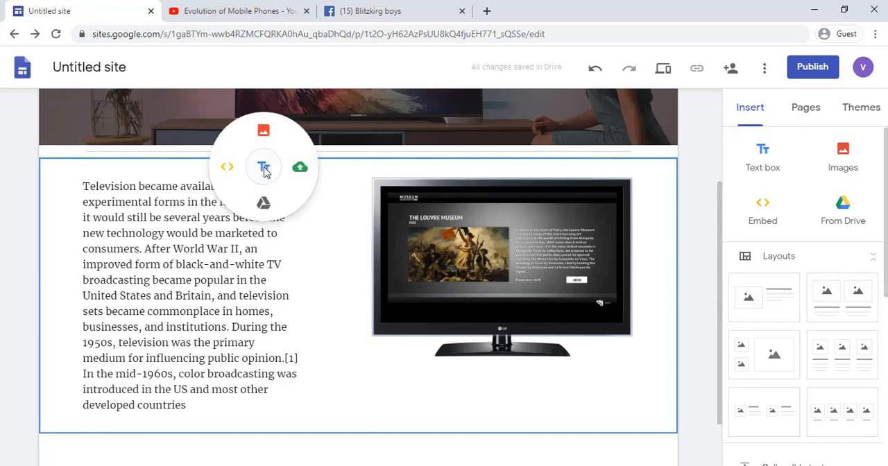
click(264, 170)
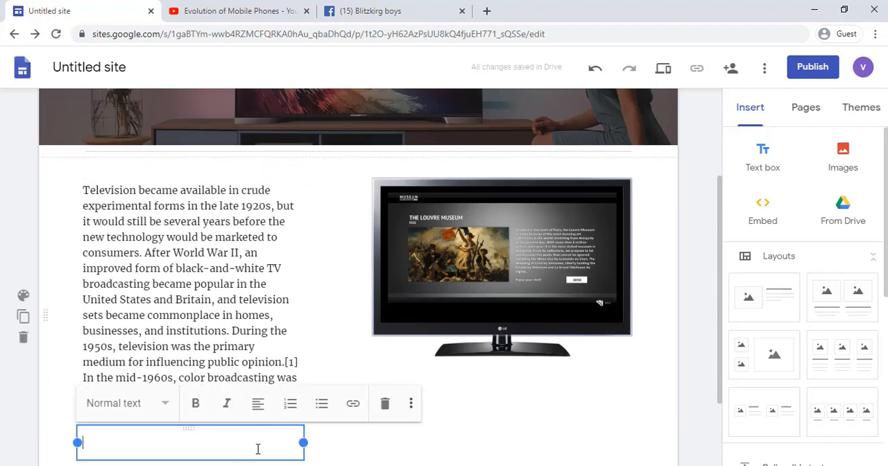
drag(253, 456, 160, 191)
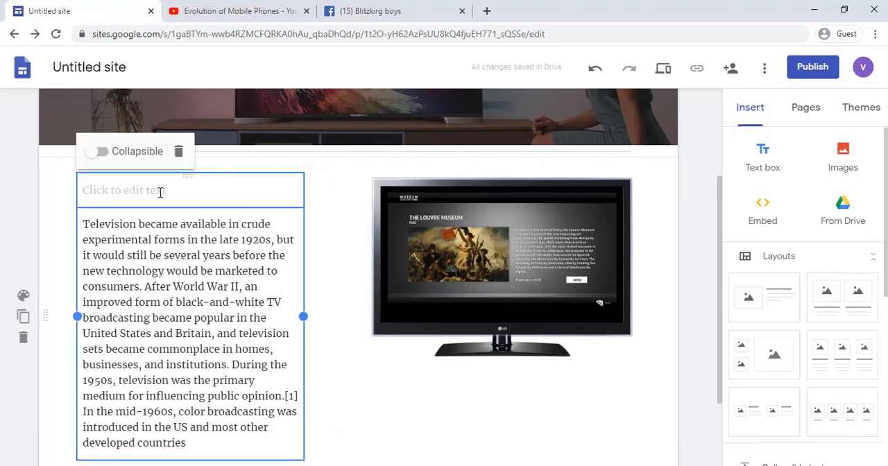
Step: Enter the heading "HISTORY OF TV" in the empty text box above the paragraph, style it as Title and centre it
click(160, 192)
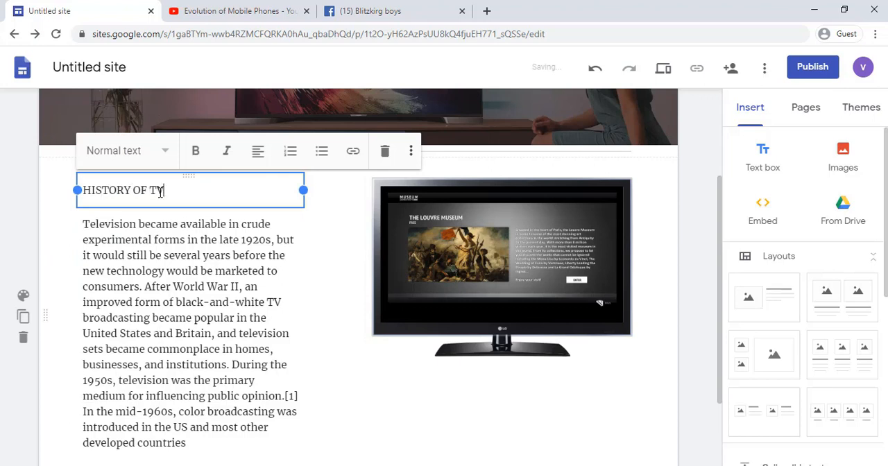
click(164, 155)
click(165, 178)
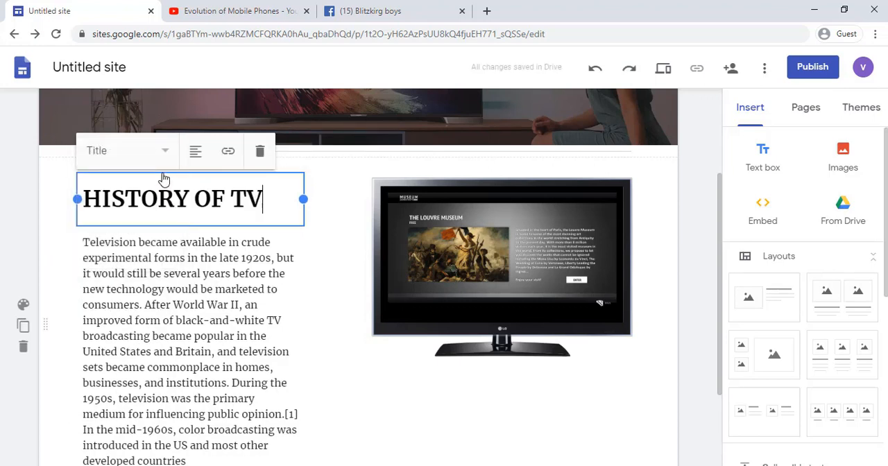
click(194, 154)
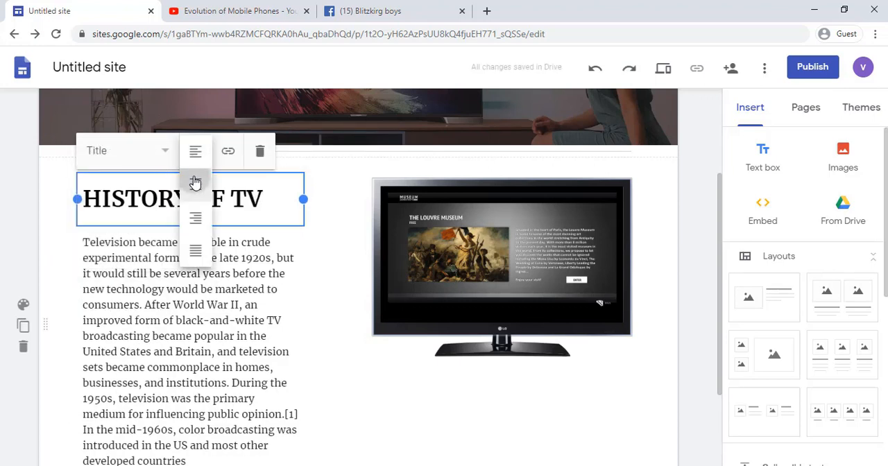
click(195, 182)
Step: Change the Aristotle theme's accent colour to brown
click(862, 107)
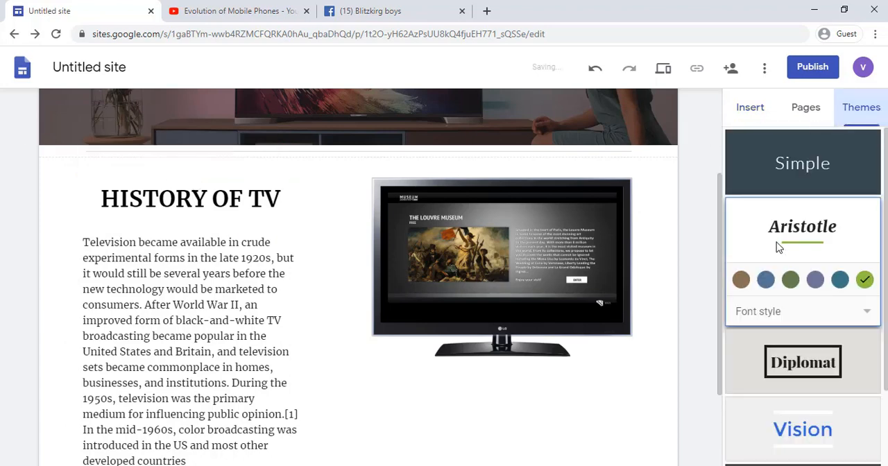
click(741, 279)
scroll(365, 279, up, 3)
scroll(366, 279, down, 5)
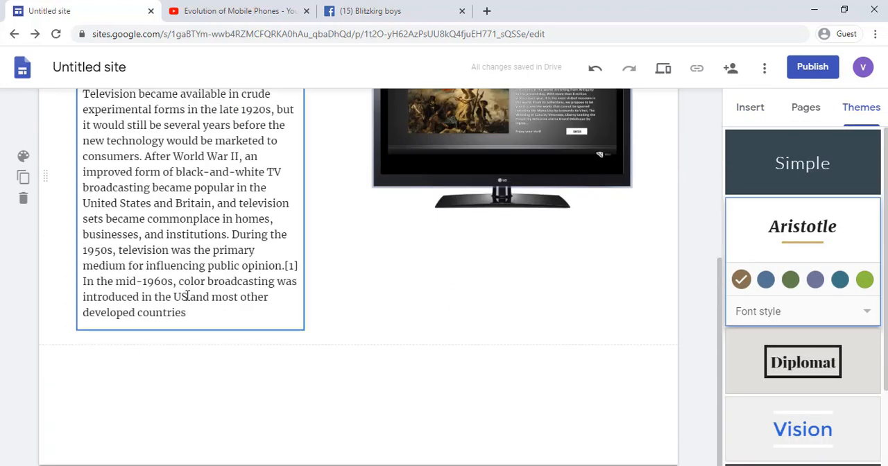
Step: Widen the television history text column so that it extends close to the TV picture
click(167, 327)
drag(303, 177, 366, 207)
scroll(366, 207, down, 2)
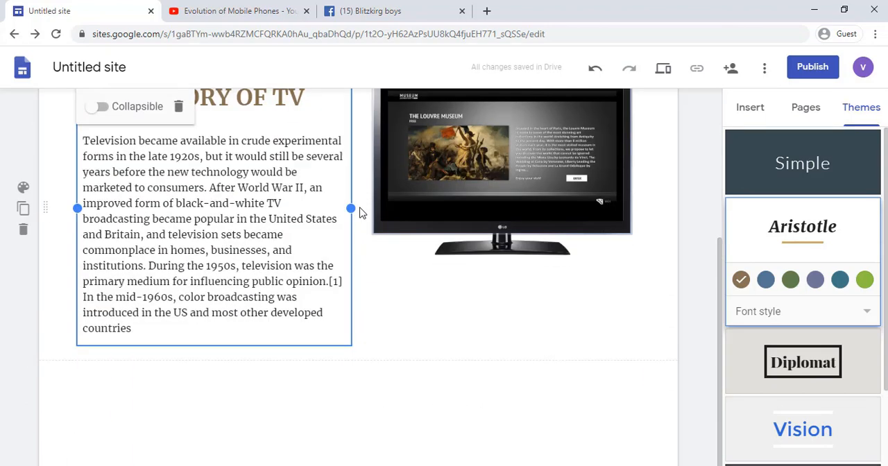
Step: Add a divider below the television history section and insert the layout with three images, headings and texts beneath it
click(809, 108)
click(750, 108)
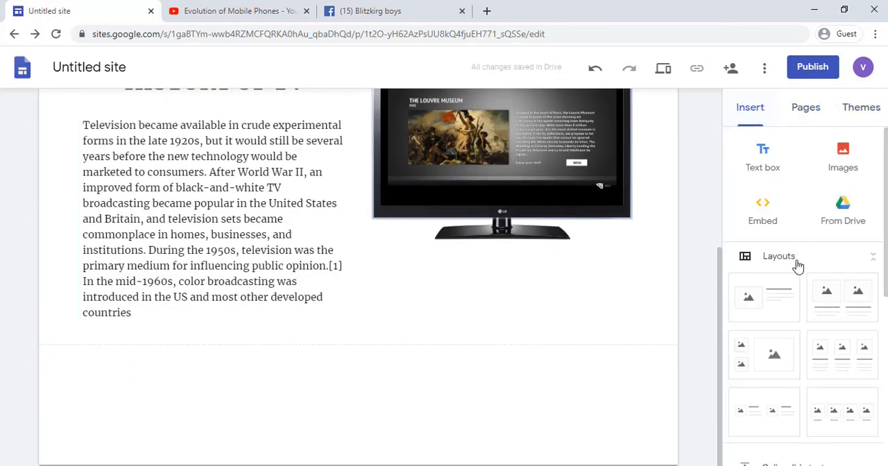
scroll(740, 267, down, 6)
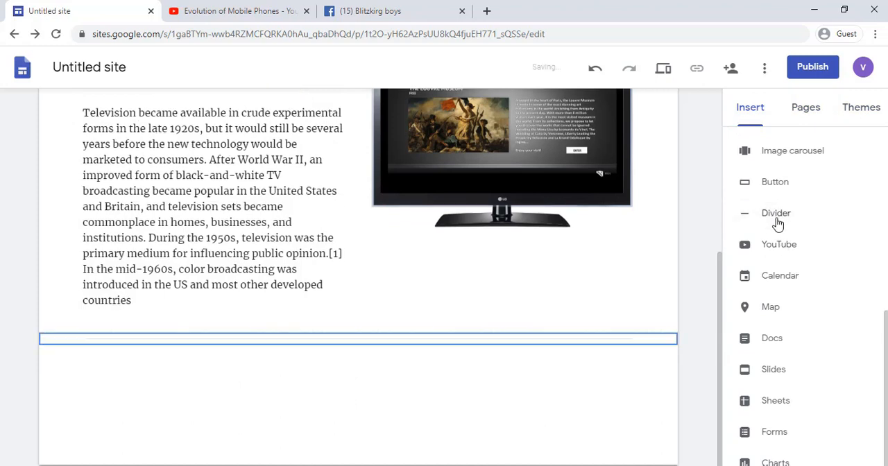
scroll(769, 340, up, 8)
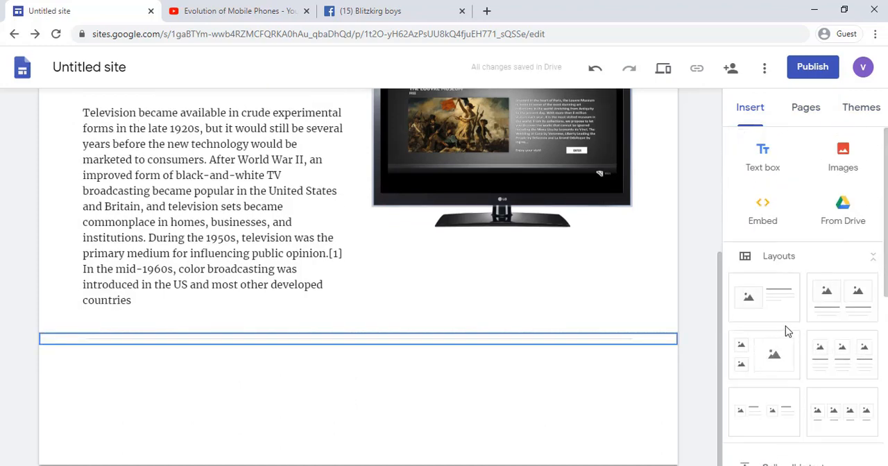
click(841, 355)
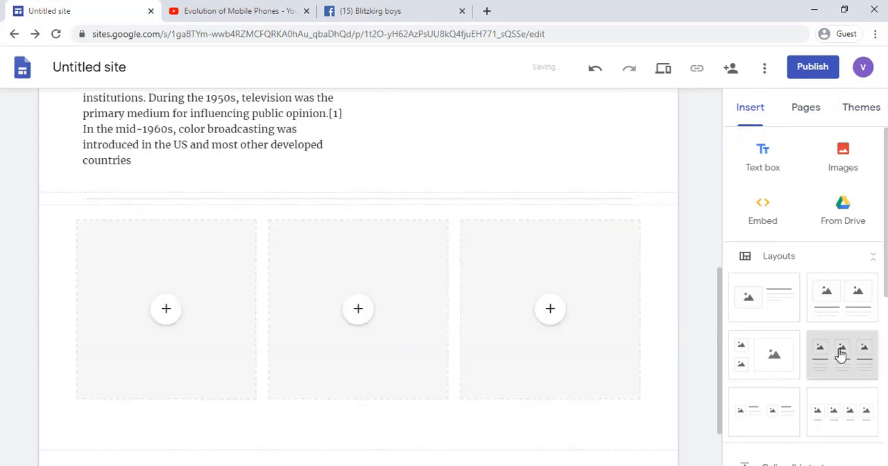
Step: Delete the text and heading placeholders under the first image placeholder of the three-column layout
click(213, 375)
click(222, 391)
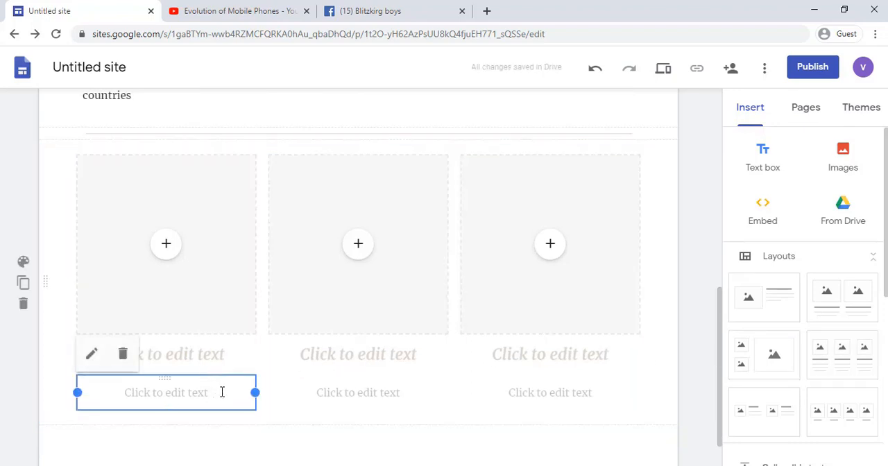
click(123, 351)
click(139, 358)
click(258, 312)
Step: Upload the old-tv-vector-685611 picture from the Downloads folder into the first image placeholder
click(166, 243)
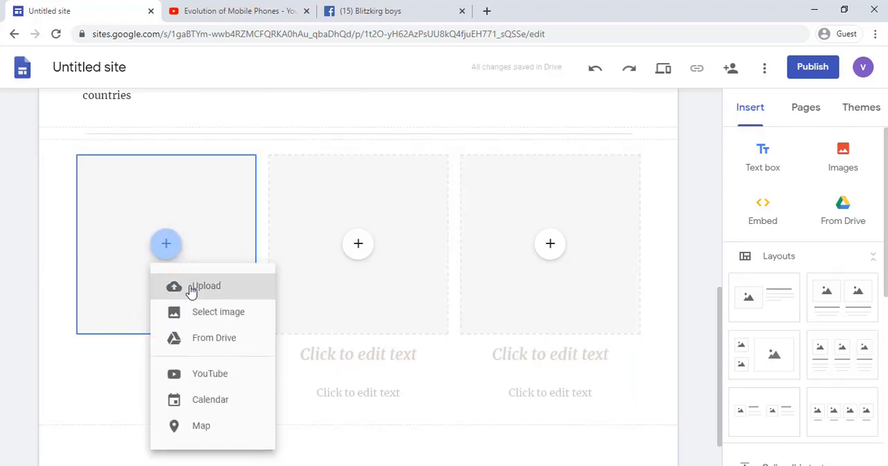
click(194, 287)
scroll(228, 208, down, 4)
click(104, 182)
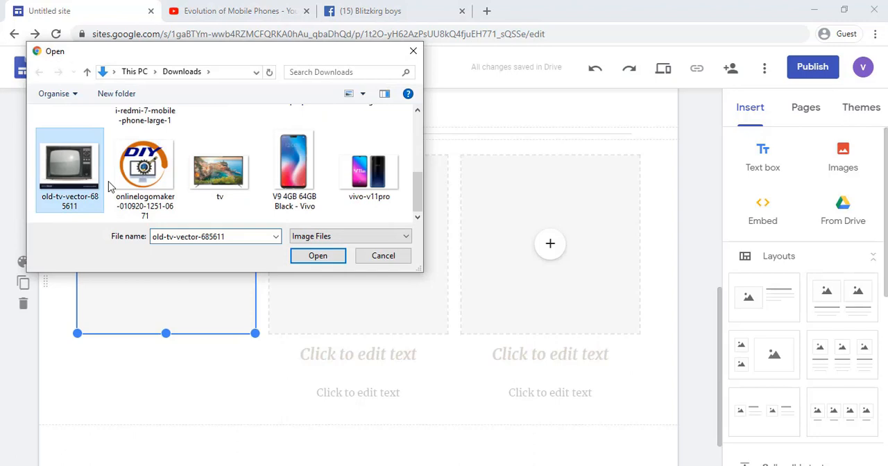
click(317, 256)
Step: Remove the middle column's image placeholder and delete the heading and text placeholders under the third image placeholder
click(589, 353)
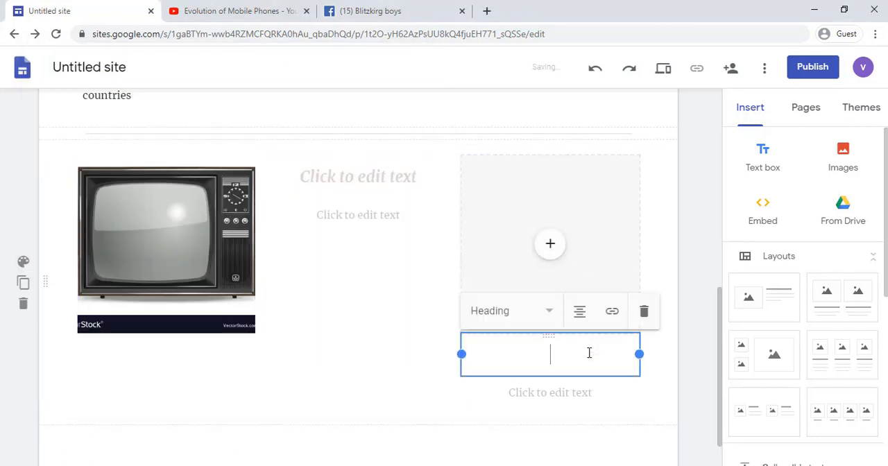
click(643, 312)
click(579, 355)
click(699, 311)
Step: Upload the tv picture from the Downloads folder into the third column's image placeholder
click(551, 246)
click(561, 287)
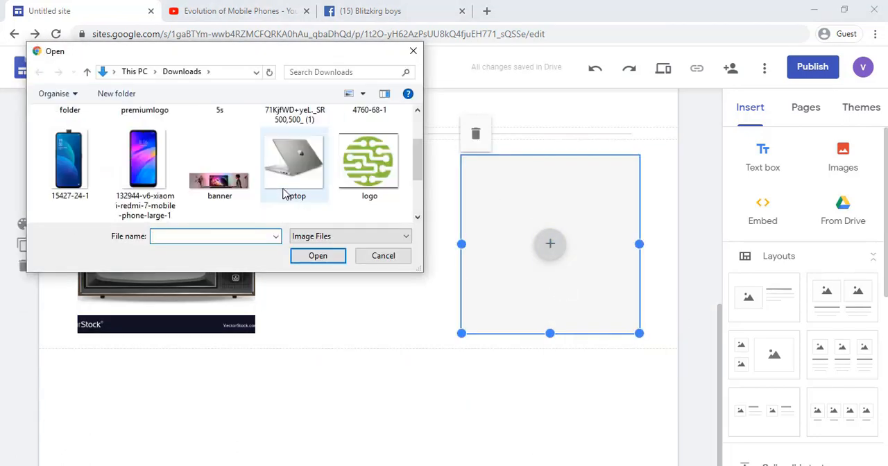
scroll(295, 194, down, 3)
click(231, 166)
click(317, 254)
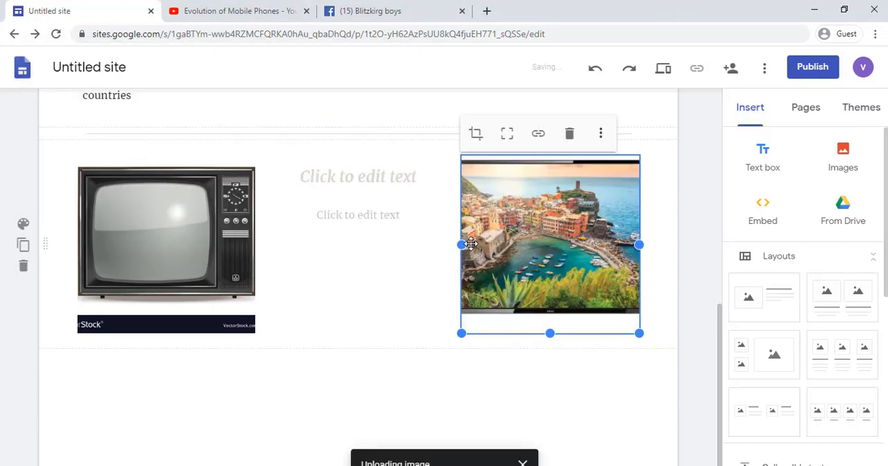
Step: Uncrop the modern TV picture so that the whole set shows and enlarge it to fill the column's width
double_click(507, 237)
drag(473, 136, 462, 143)
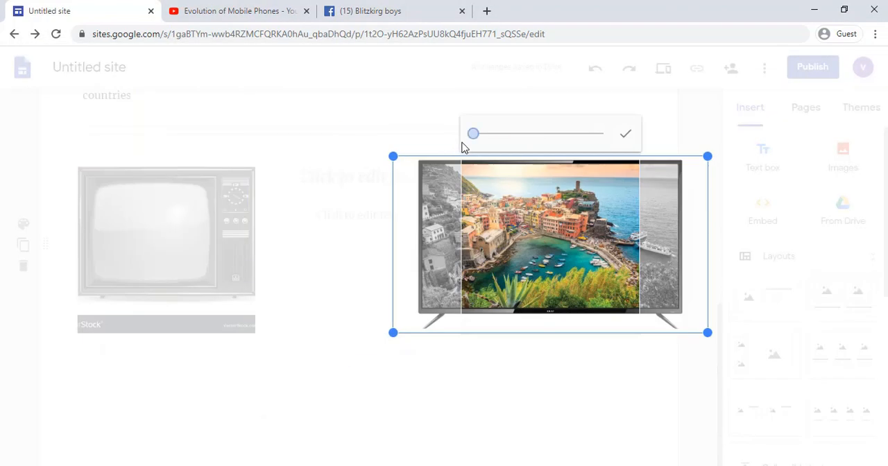
click(625, 138)
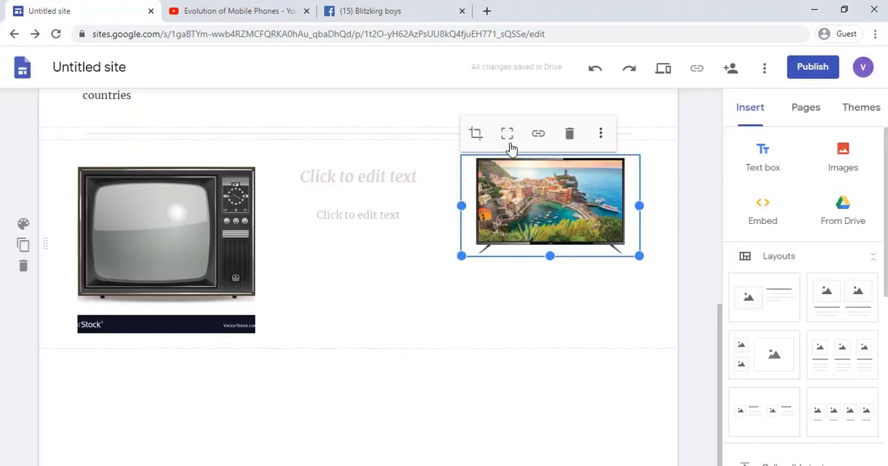
drag(550, 256, 548, 284)
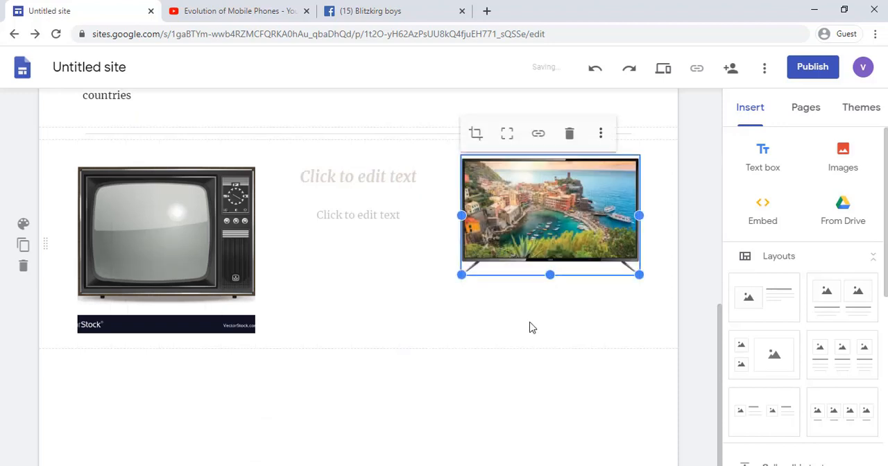
Step: Enter the heading "COMPARISON OF OLD AND NEW TV" in the middle column between the two TV pictures
click(353, 180)
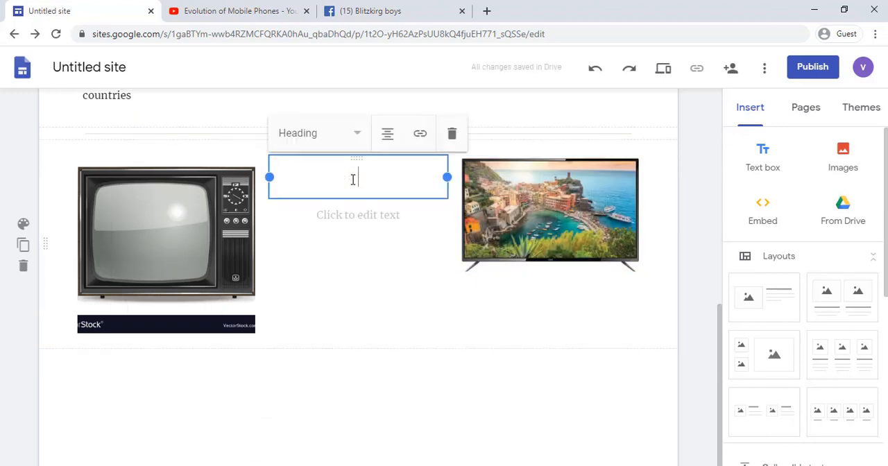
text(COMPARISON OF )
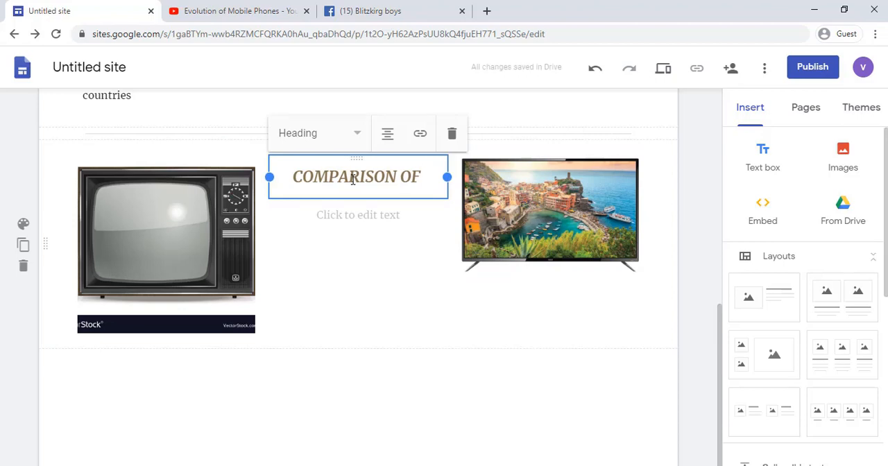
text(OLD AND NEW TV)
Step: Paste the copied comparison text under the middle heading, format it as a numbered list and remove the empty list item
click(358, 239)
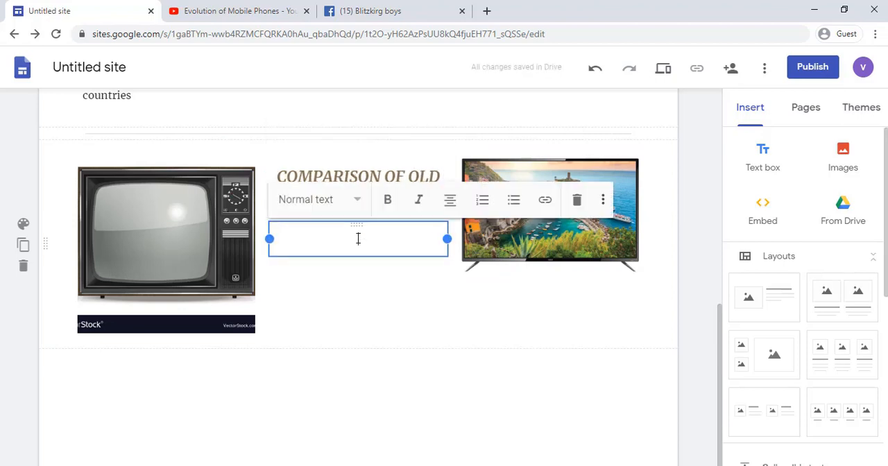
text(The earlier models had a black and white resolution showing through a very small screen. . Only a few stations would be available. The models of televisions began getting thinner and screens began getting larger.  The quality of the picture has evolved from black and white to color.)
drag(370, 448, 469, 213)
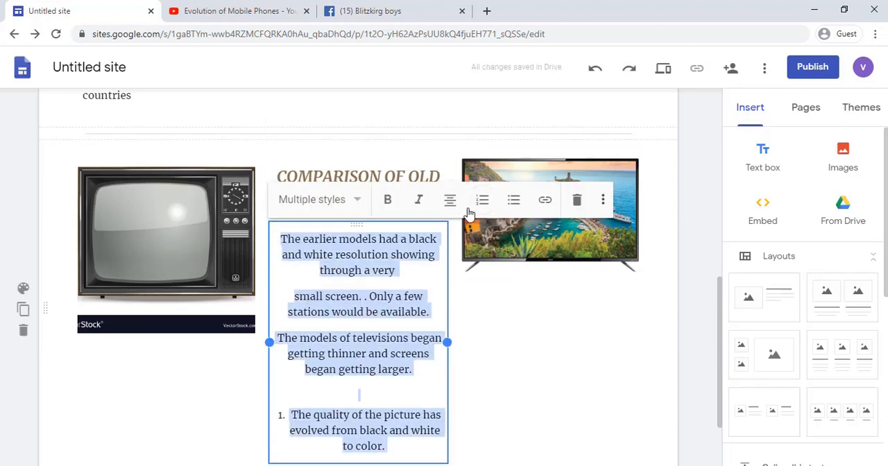
click(480, 202)
click(469, 346)
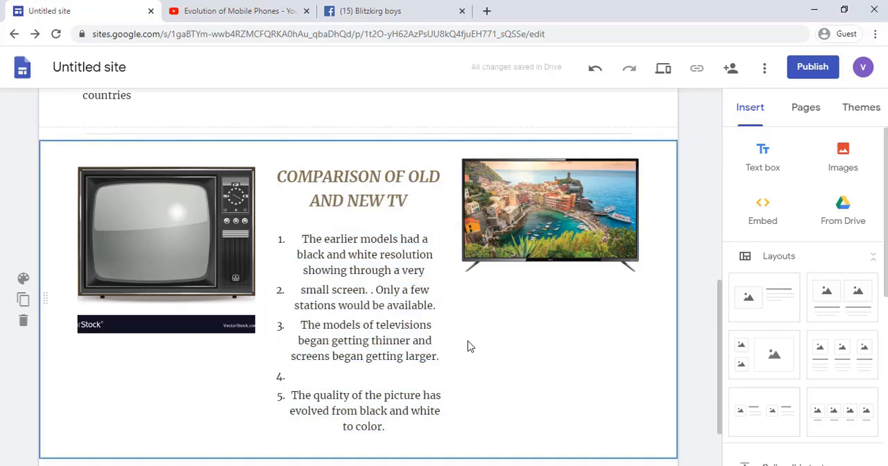
click(291, 375)
key(BackSpace)
Step: Add a divider below the old and new TV comparison section
scroll(505, 343, down, 2)
scroll(805, 310, down, 4)
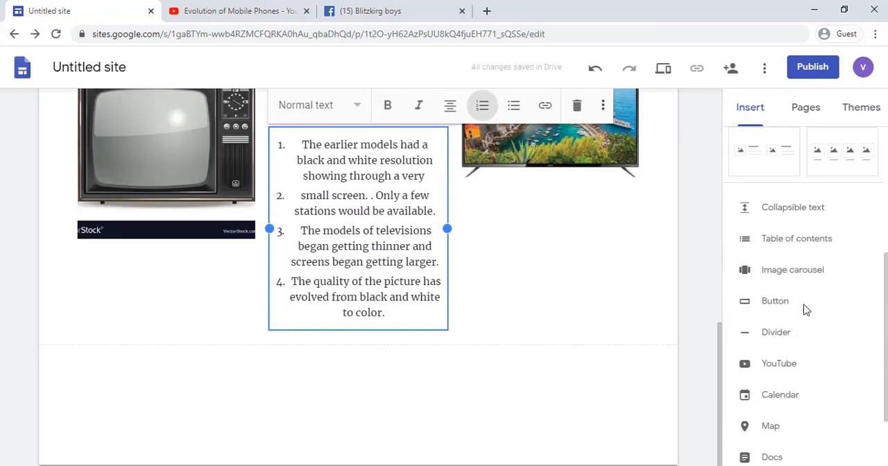
click(791, 333)
Step: Try the Standard, Emphasis 1 and Emphasis 2 backgrounds on the History of TV section
scroll(320, 352, up, 8)
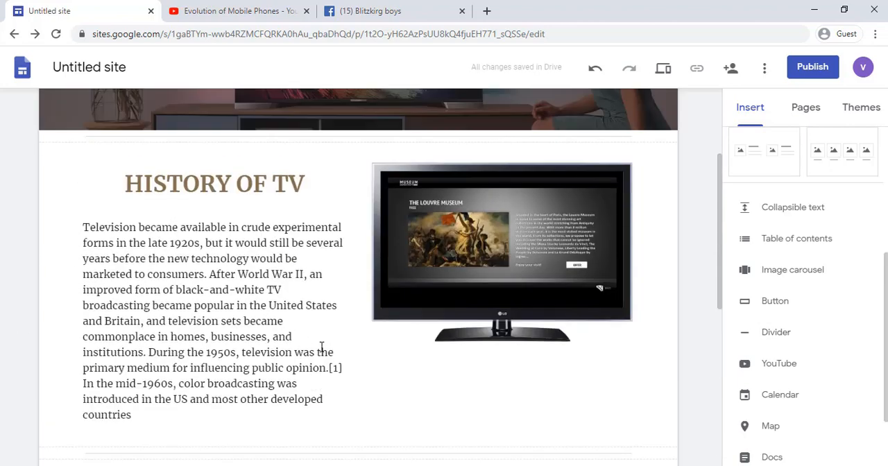
click(26, 308)
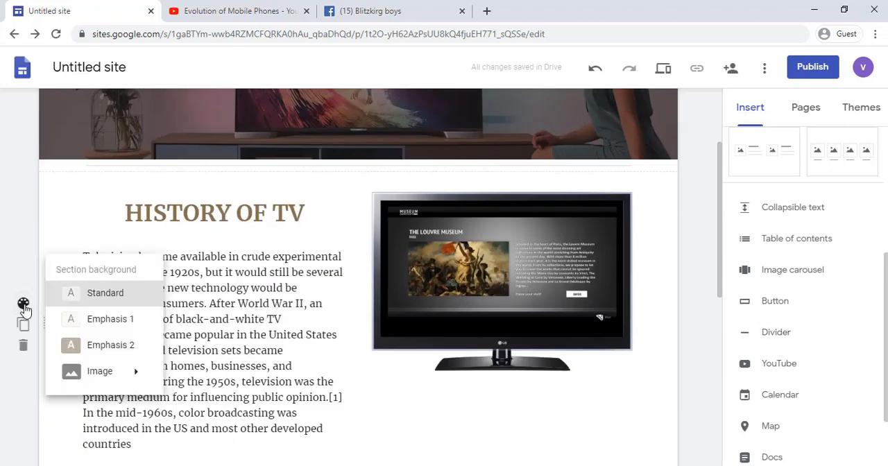
click(93, 303)
click(25, 306)
click(85, 321)
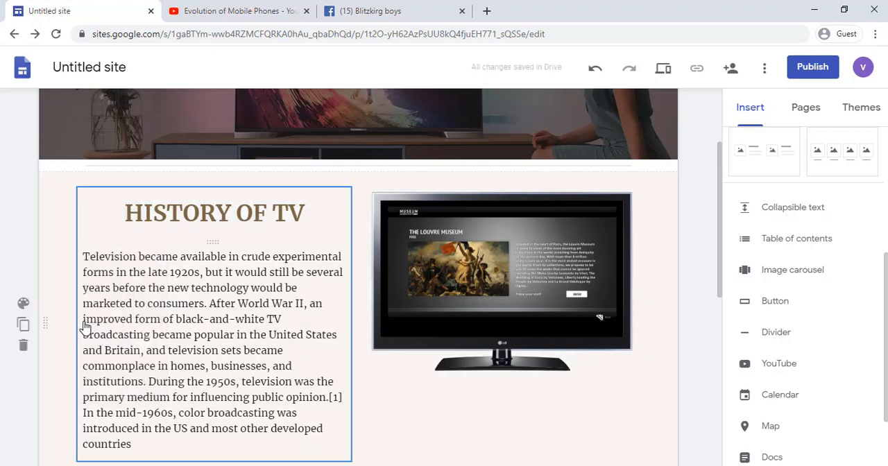
click(24, 303)
click(75, 346)
Step: Try the dark typewriter-keys picture from the gallery as the History of TV section's background image
click(24, 303)
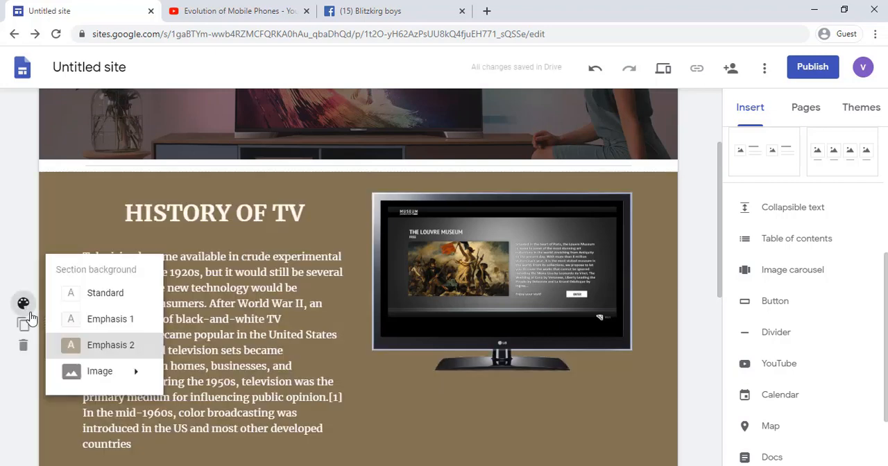
mouse_move(167, 382)
click(204, 407)
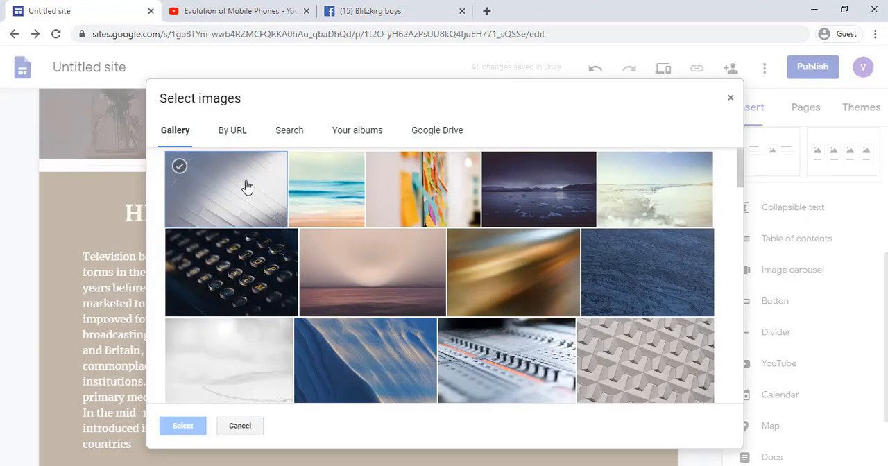
click(280, 275)
click(184, 426)
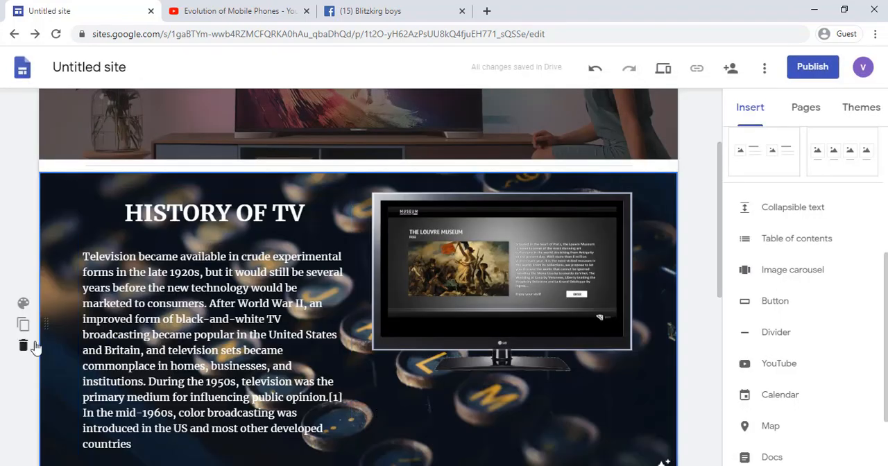
Step: Set the History of TV section's background to Emphasis 2
click(24, 303)
click(111, 344)
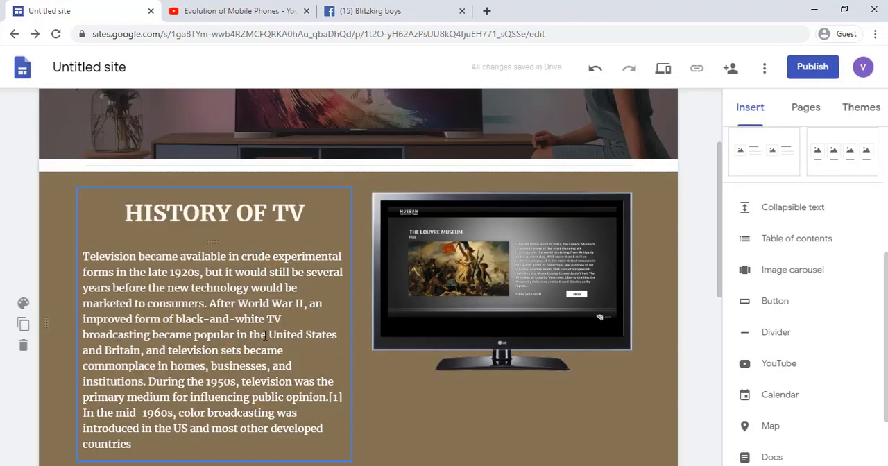
Step: Create a new site page named services
scroll(363, 341, down, 5)
scroll(363, 342, down, 2)
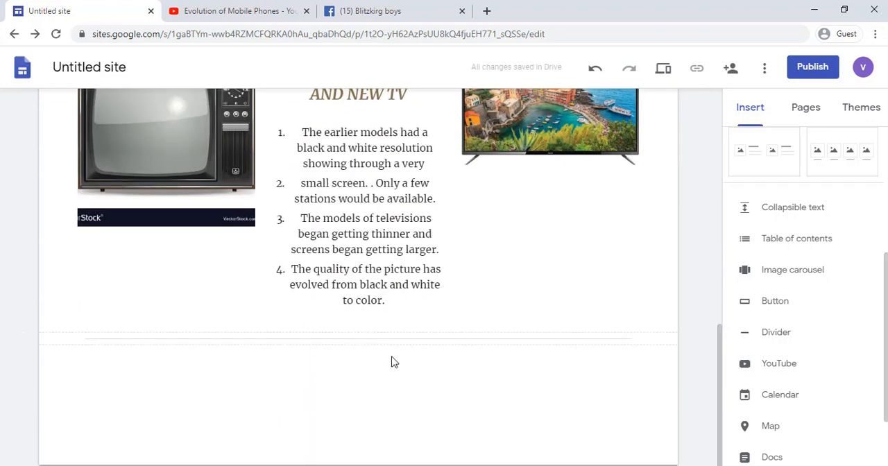
scroll(774, 352, up, 4)
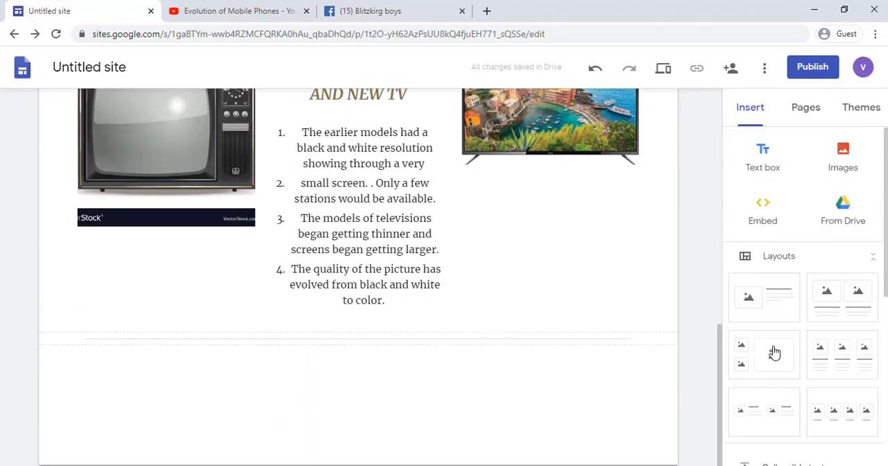
click(805, 111)
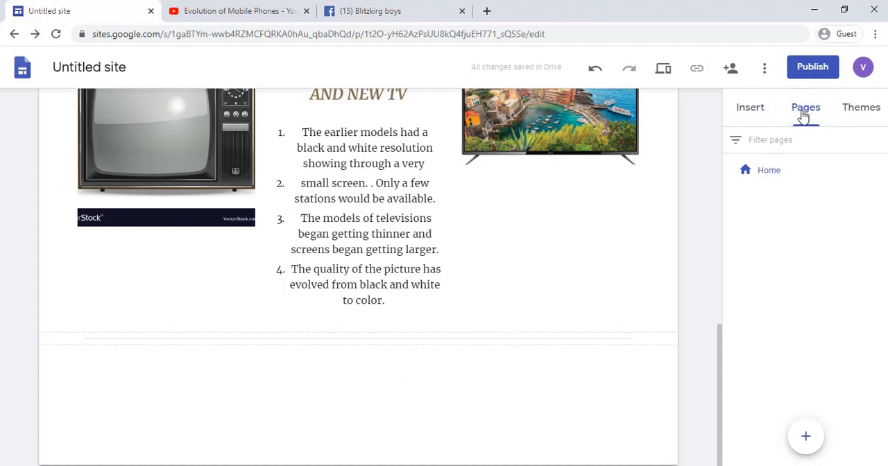
scroll(597, 198, up, 10)
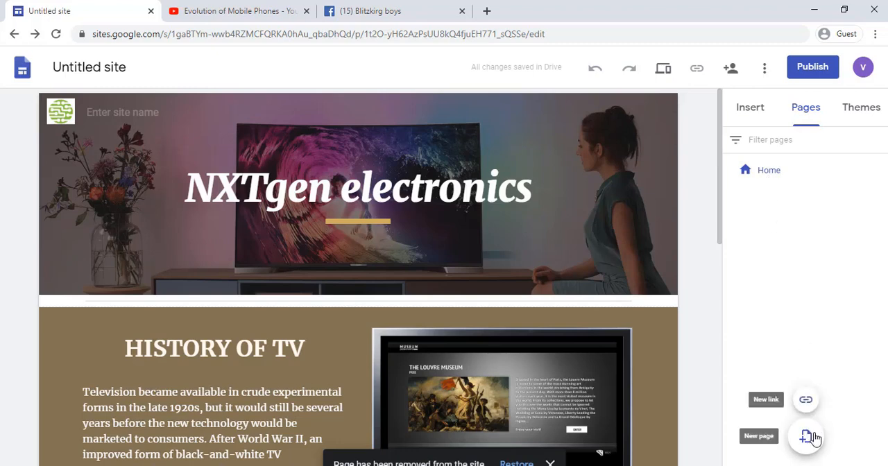
click(811, 437)
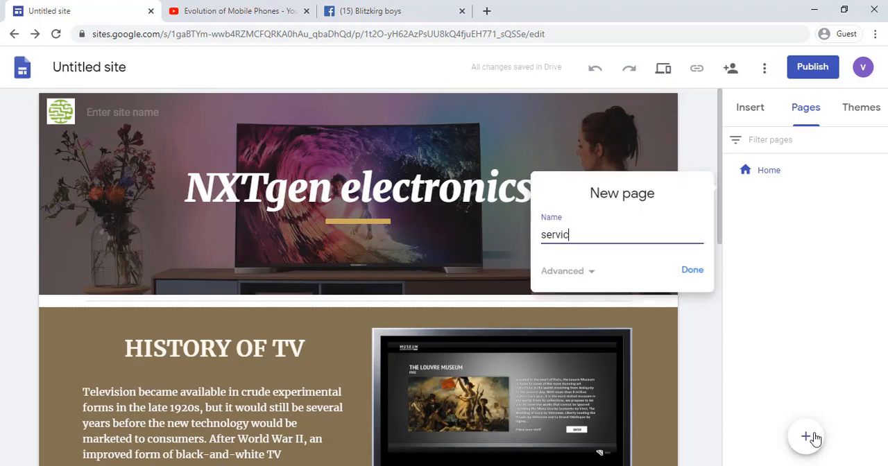
key(Return)
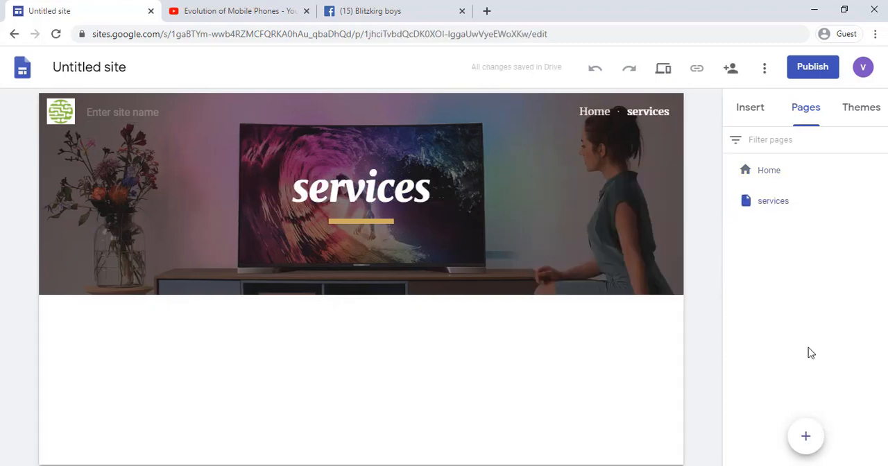
Step: Insert the layout of two captioned images and fill the first placeholder with the uncropped black-framed, grey-background TV picture from a "new tv" image search
click(740, 113)
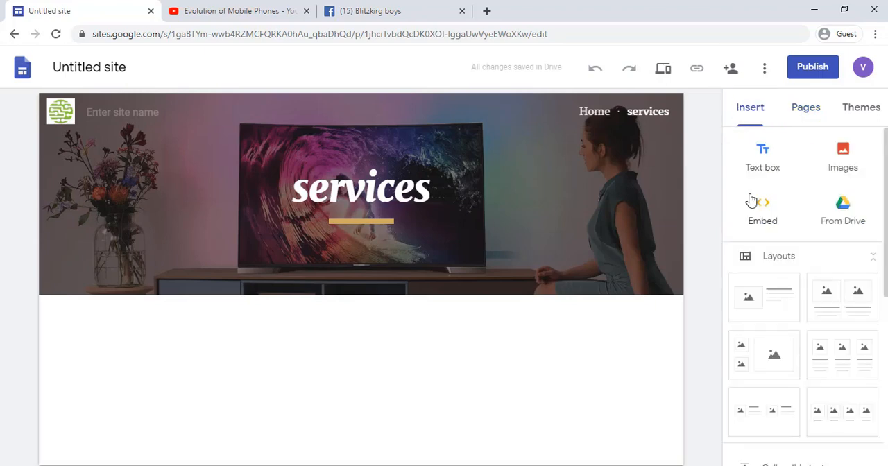
click(825, 297)
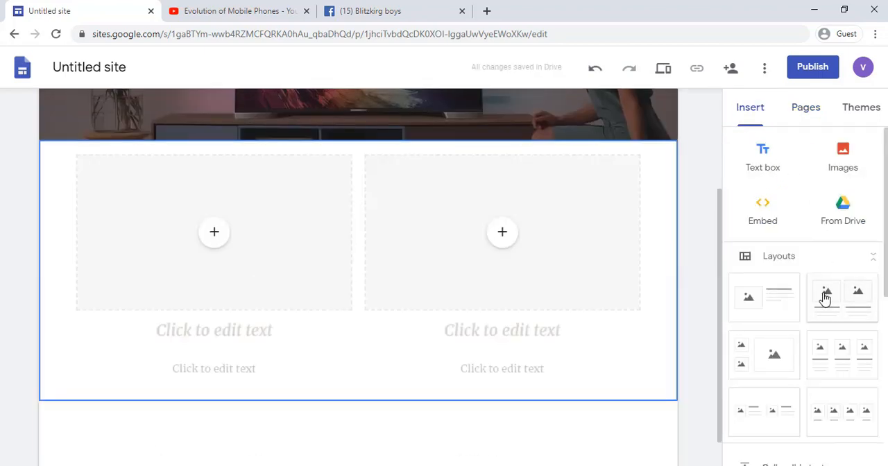
click(217, 235)
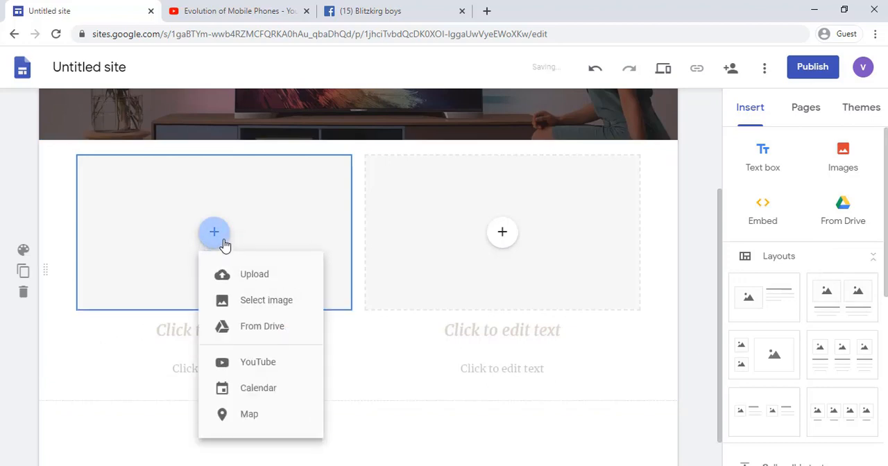
click(252, 304)
click(240, 135)
click(243, 172)
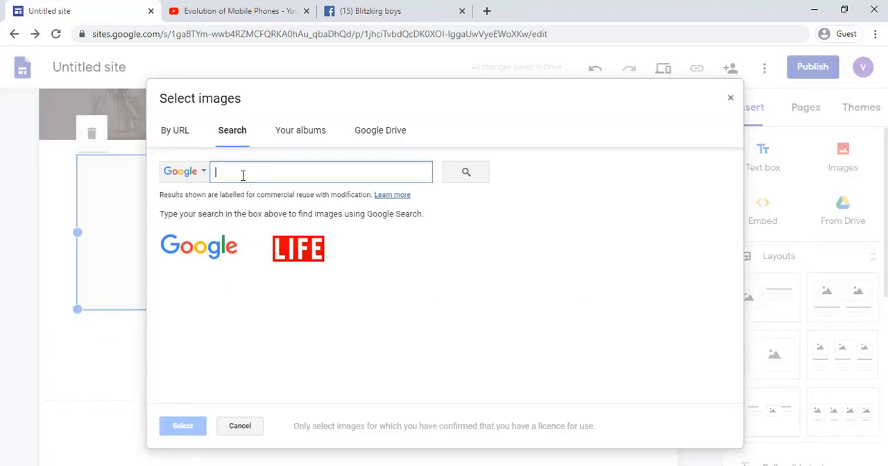
text(new tv)
key(Return)
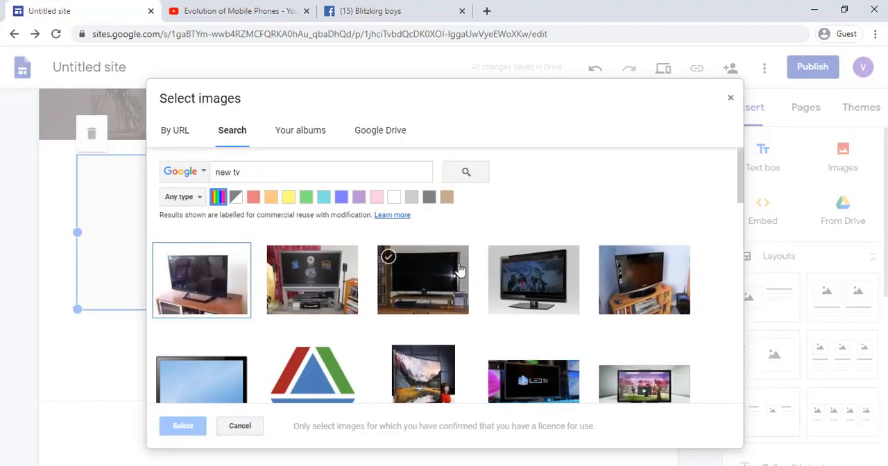
click(498, 285)
click(180, 426)
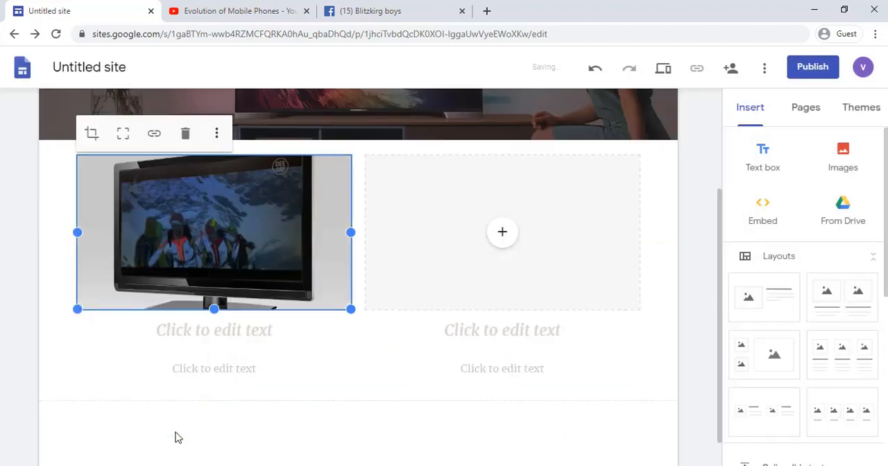
click(125, 144)
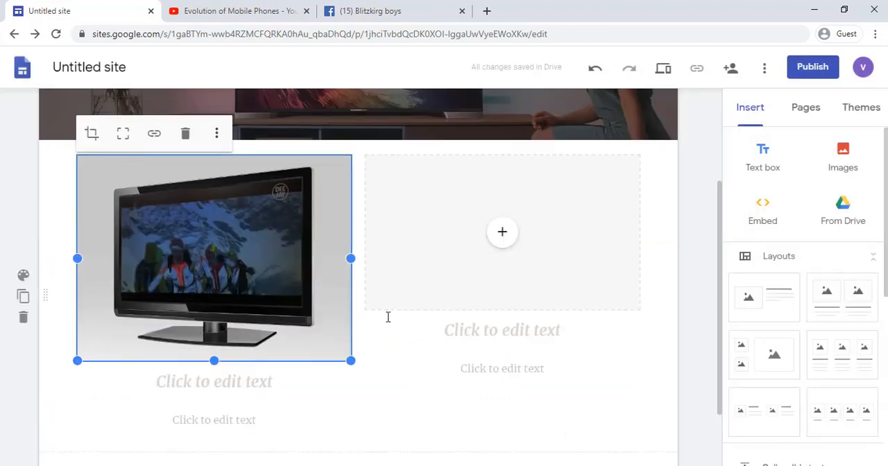
Step: Upload the blue and red smartphone picture from Downloads into the second image placeholder and show it uncropped
click(502, 232)
click(514, 263)
scroll(231, 196, down, 1)
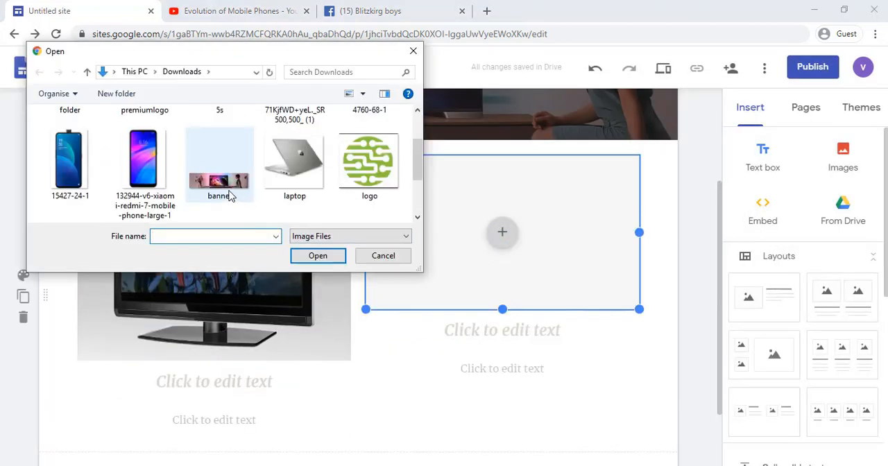
scroll(229, 192, down, 2)
click(282, 186)
click(317, 256)
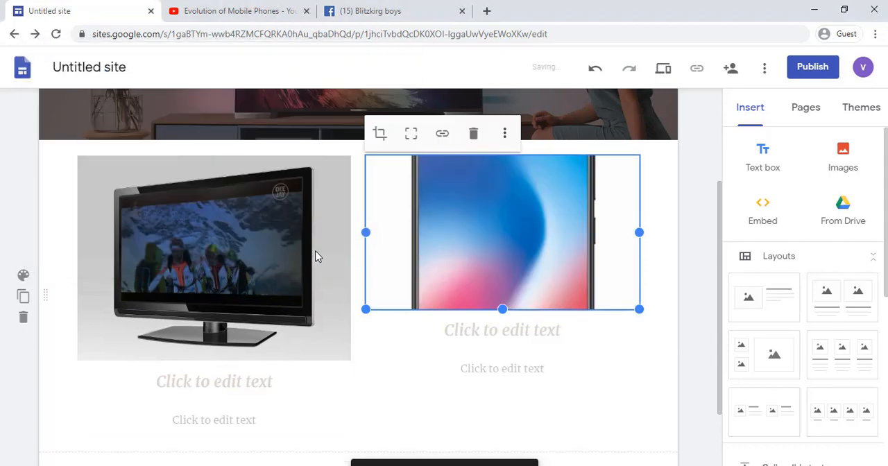
click(415, 135)
scroll(473, 204, down, 3)
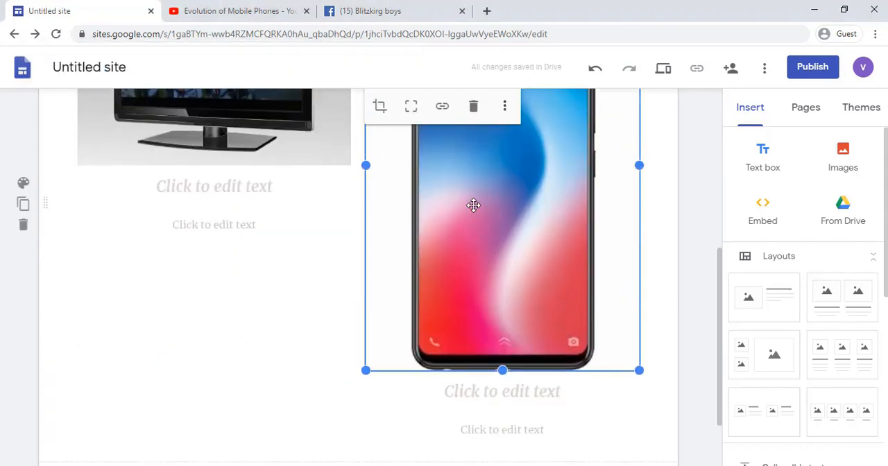
Step: Title the TV column LED TV and paste the LG 32 Inches LED TV 32LB5820 key features as its description
scroll(473, 206, up, 1)
click(262, 252)
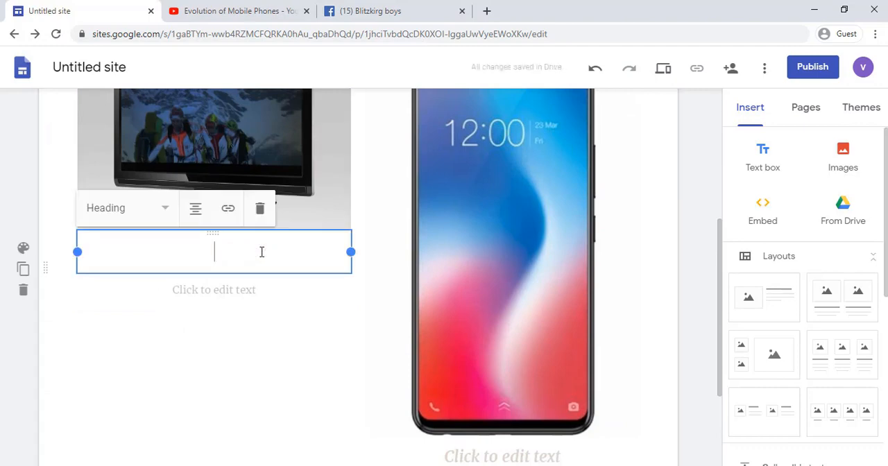
text(LED TV)
click(262, 290)
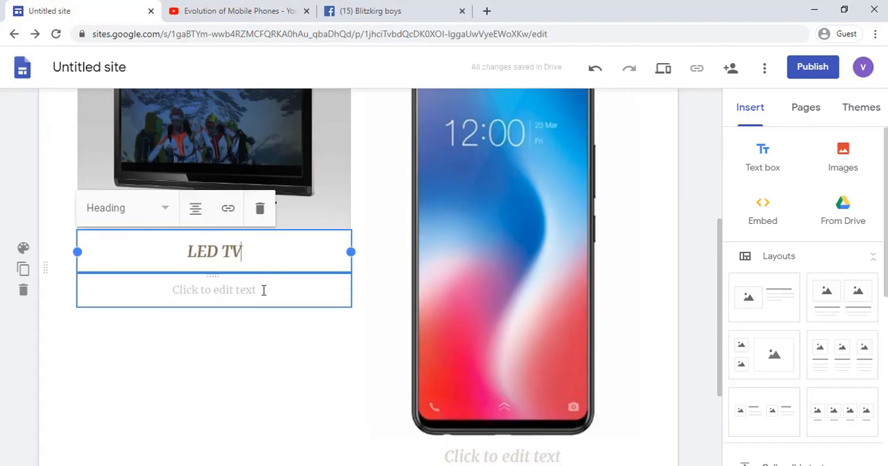
text(LG 32 Inches LED TV 32LB5820  Key Features [full spec]  ✓ Display Type: LED ✓ Screen Size: 32 Inches ✓ Connectivity: USB, WiFi ✓ Resolution: 1920x1080 ✓ Number of selectable Picture Modes: 8 ✓ Selectable Sound Modes: 6 ✓ Number of Speakers: 2)
click(361, 271)
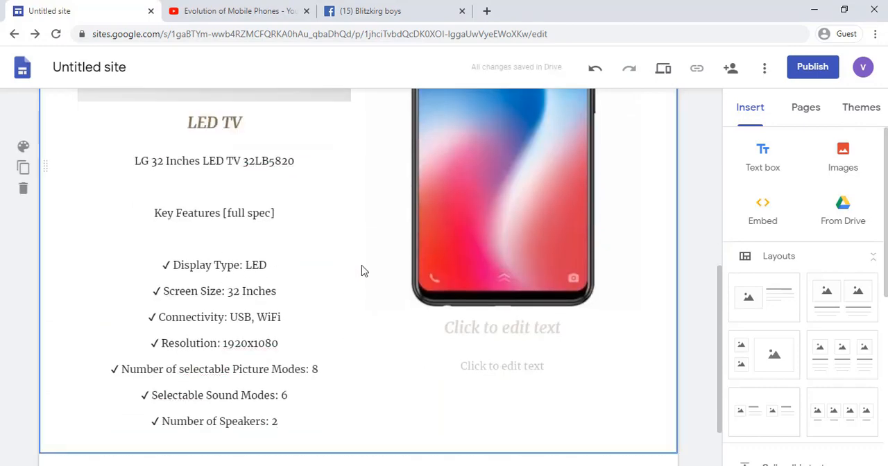
Step: Title the phone column MOBILE PHONE and add a divider below the two-column section
click(480, 329)
text(MOBILE PHONE)
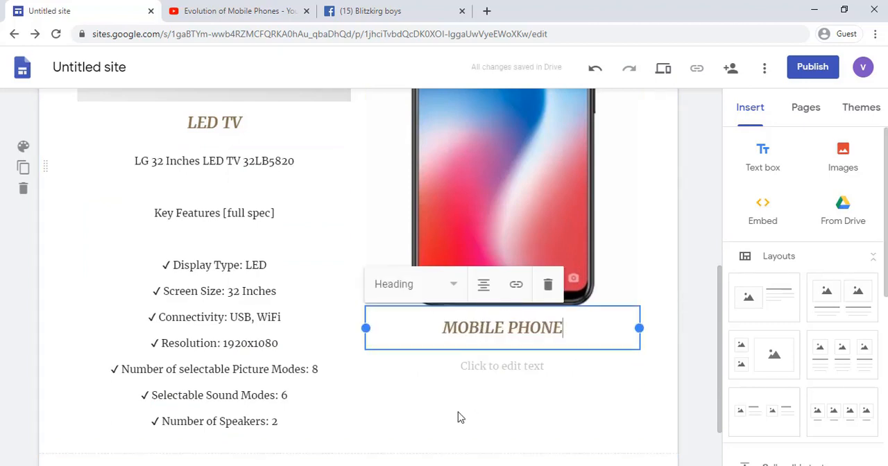
scroll(393, 407, down, 2)
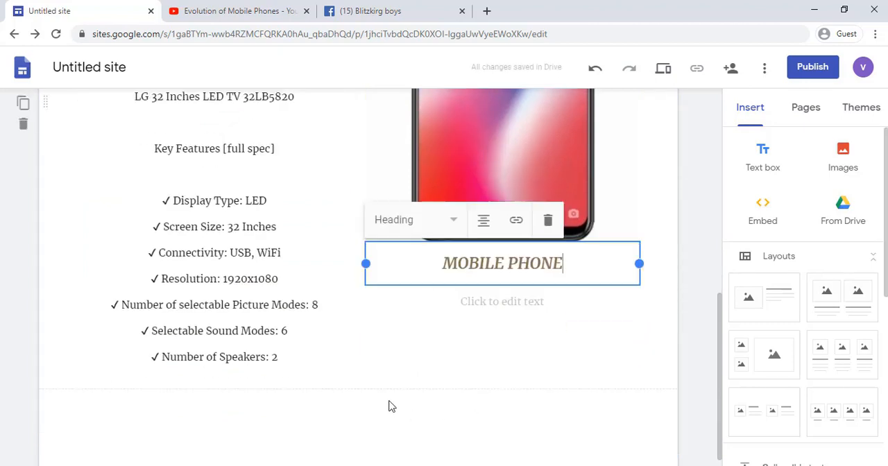
scroll(809, 303, down, 5)
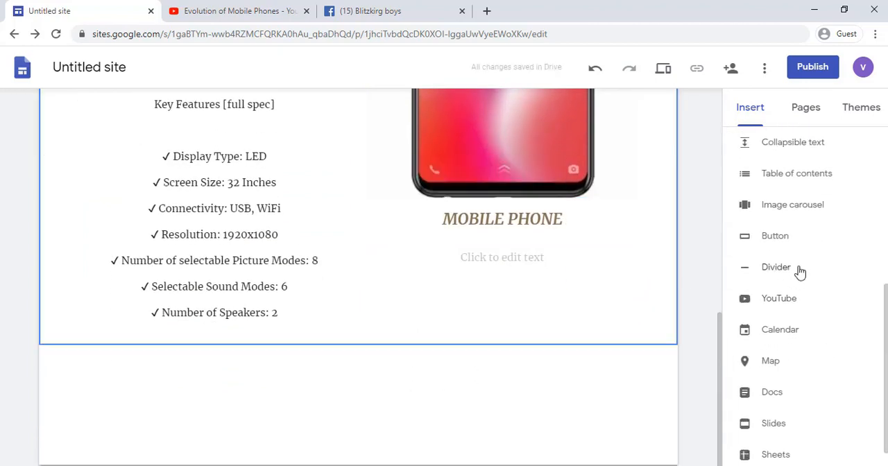
click(800, 272)
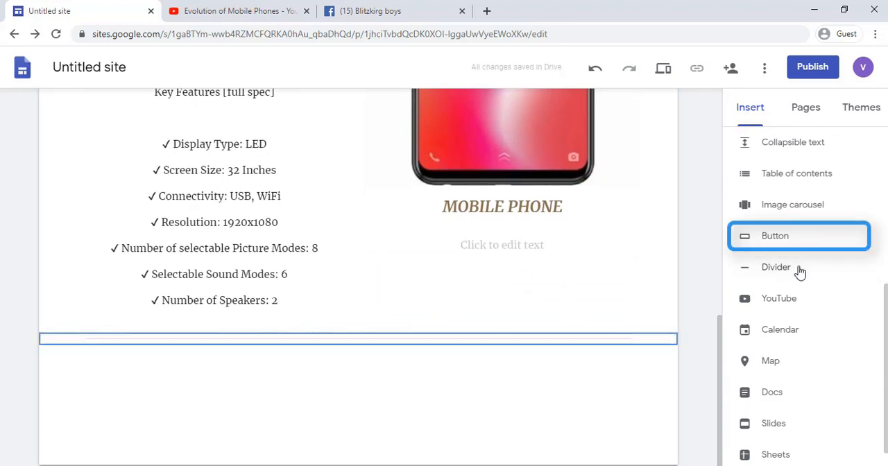
Step: Insert a button named BUY NOW that links to the pasted Facebook group URL
click(776, 237)
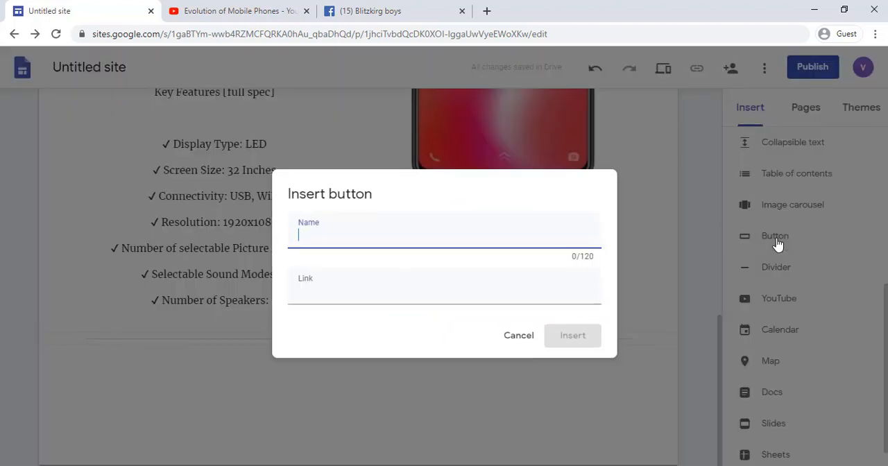
text(BUY NOW)
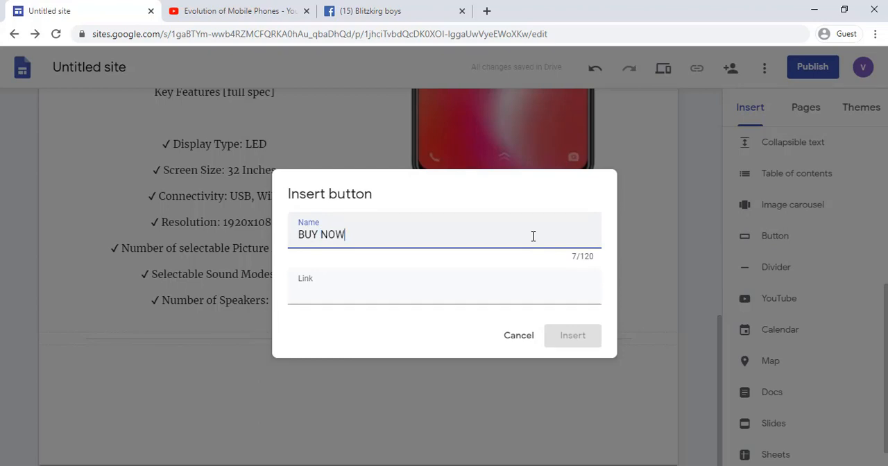
click(495, 286)
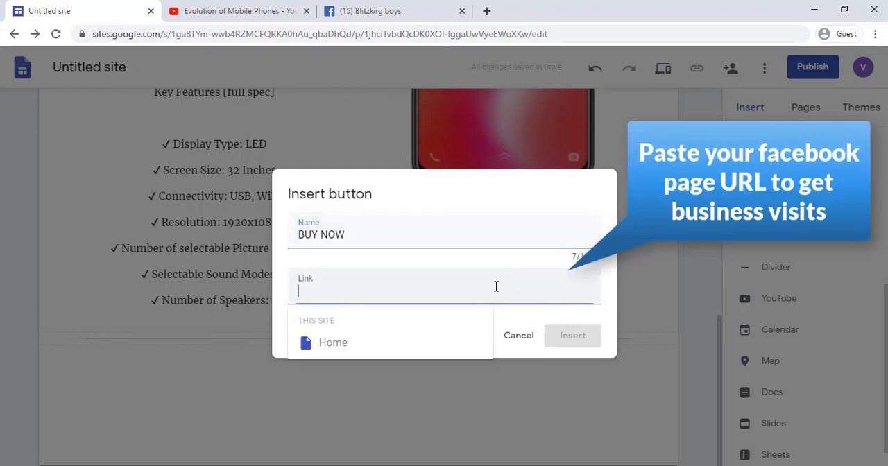
key(ctrl+v)
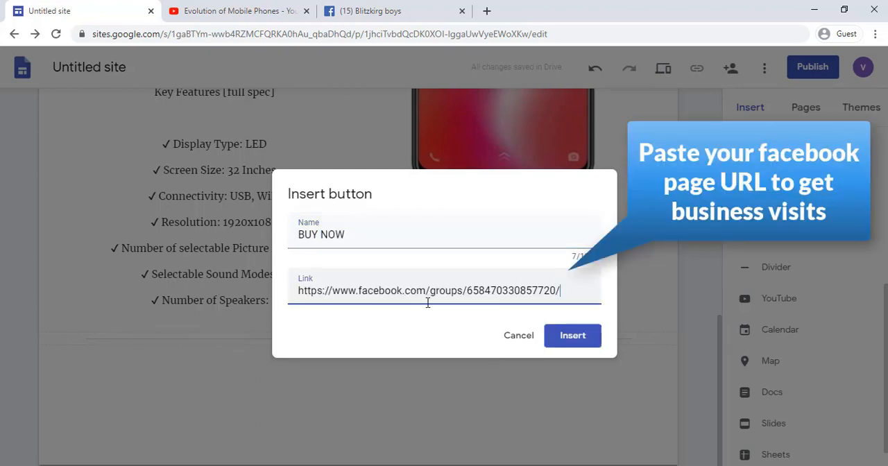
click(554, 338)
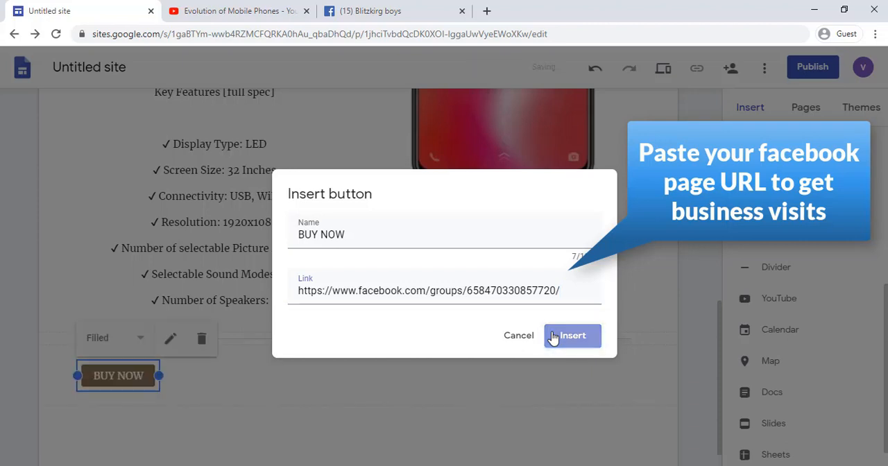
Step: Move the BUY NOW button directly below the MOBILE PHONE heading and remove the empty text placeholder under it
drag(125, 329, 486, 225)
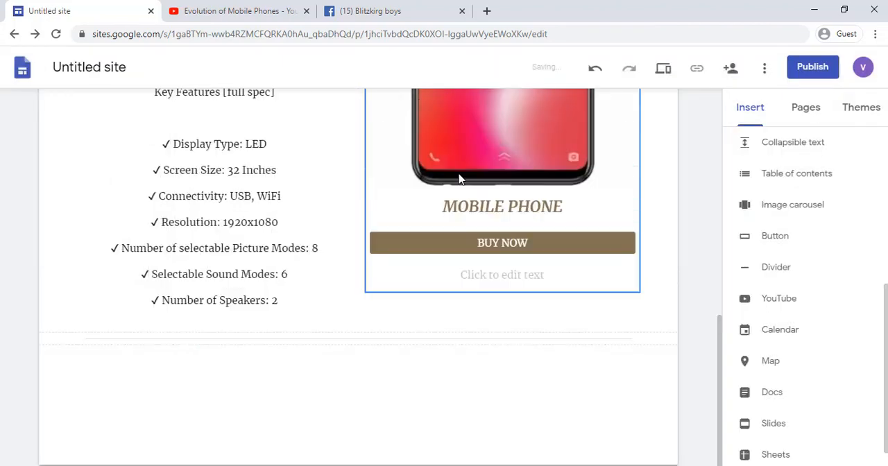
click(504, 275)
click(673, 235)
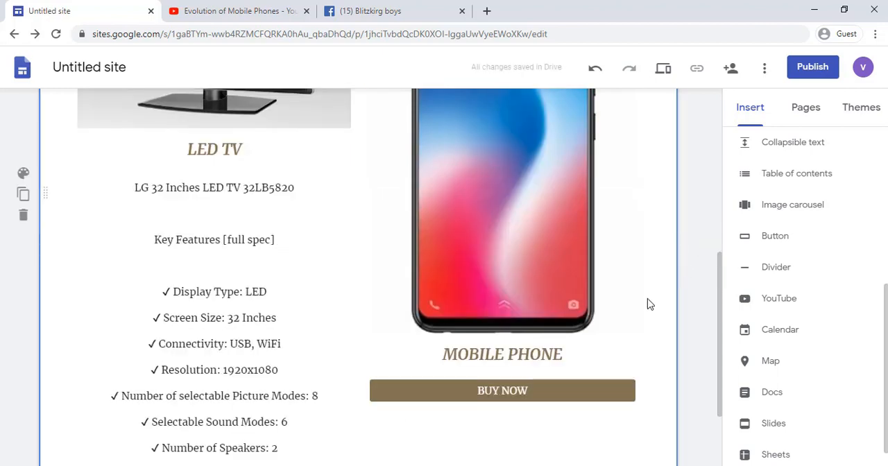
Step: Add a subpage named TV under the services page
scroll(646, 304, up, 5)
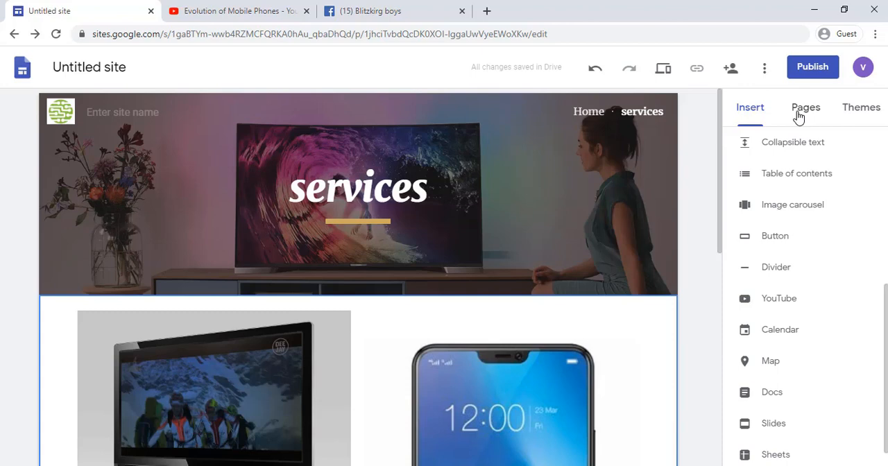
click(800, 114)
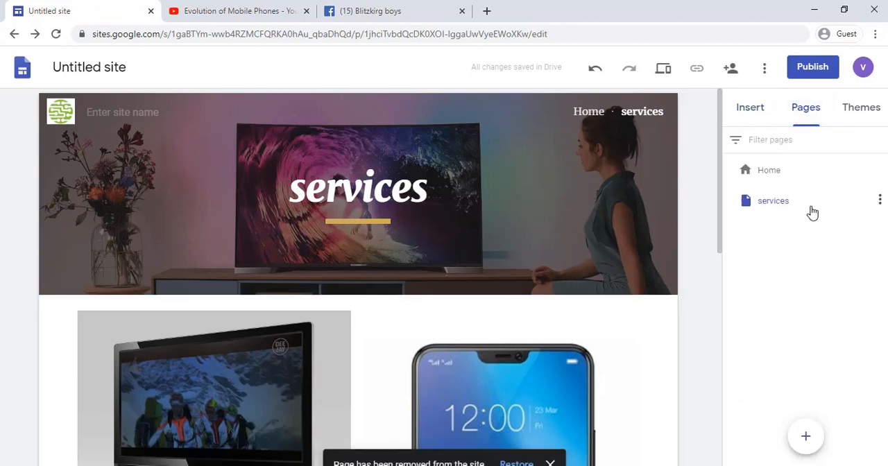
click(880, 203)
click(817, 315)
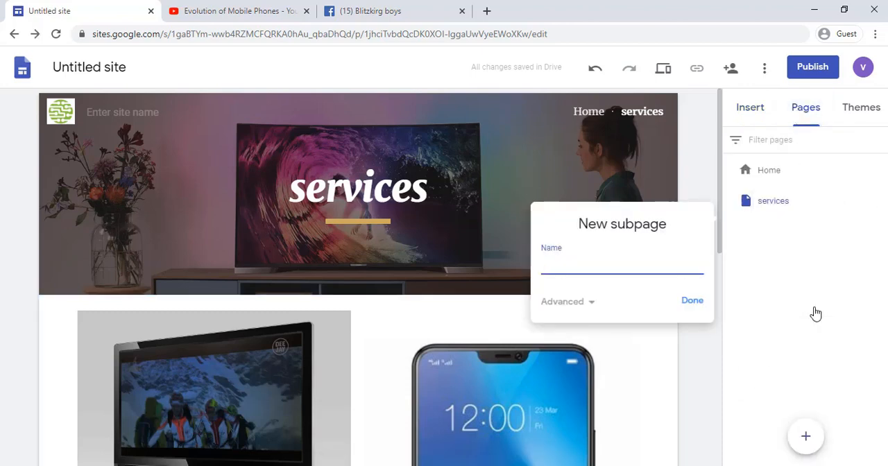
click(692, 302)
Step: Add a subpage named Mobile phone under the services page
click(879, 201)
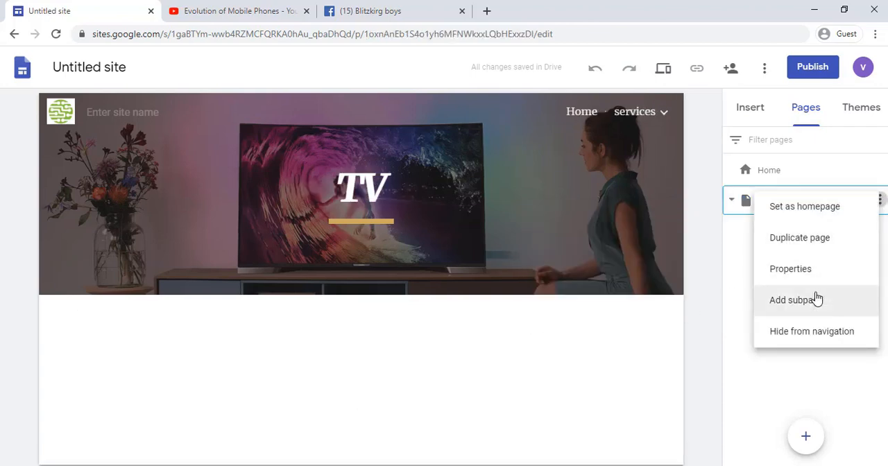
click(817, 298)
text(Mobile phone)
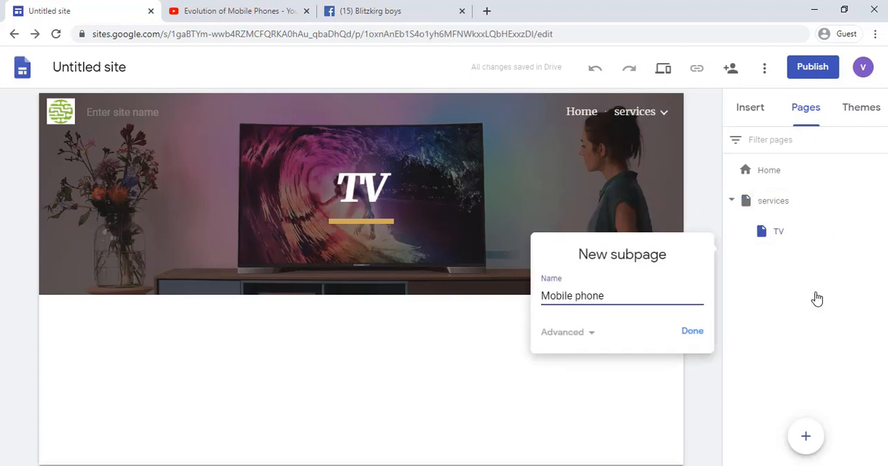
click(691, 333)
Step: Open the TV subpage and add a divider below its header, followed by the layout with one image beside text
mouse_move(665, 114)
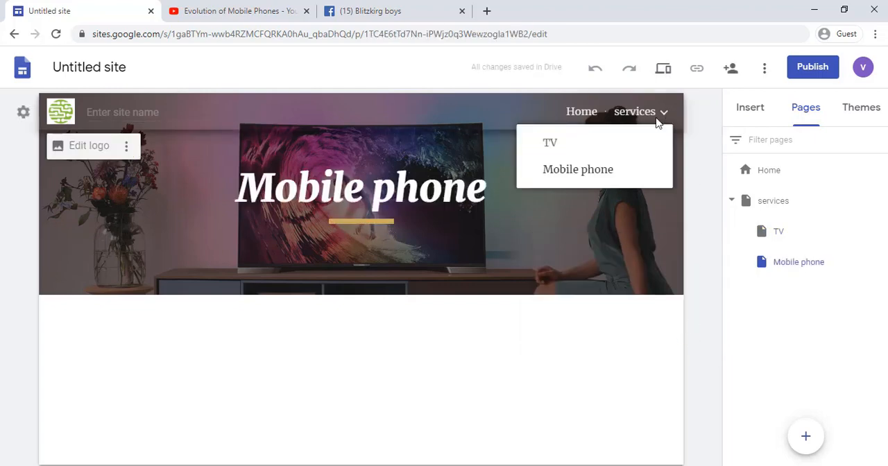
click(583, 150)
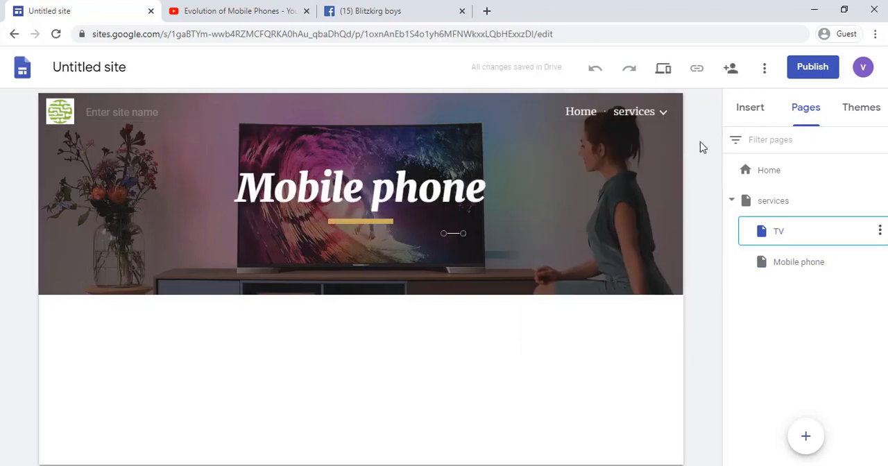
click(747, 116)
click(771, 267)
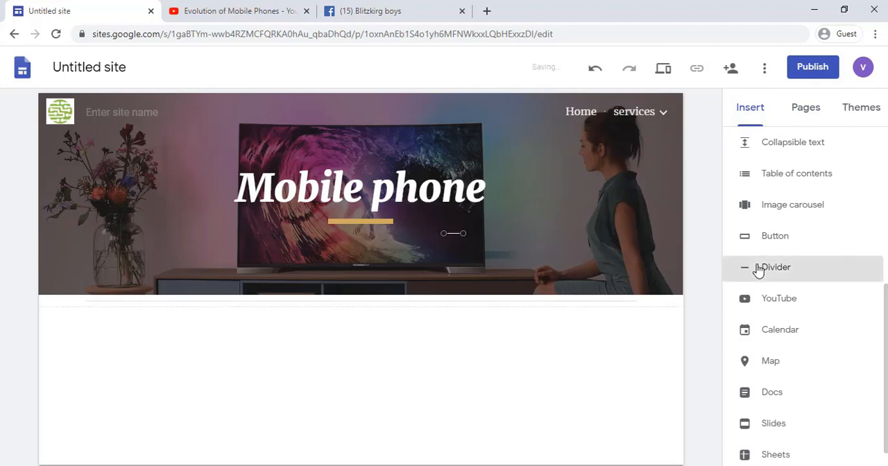
scroll(780, 227, up, 4)
click(780, 225)
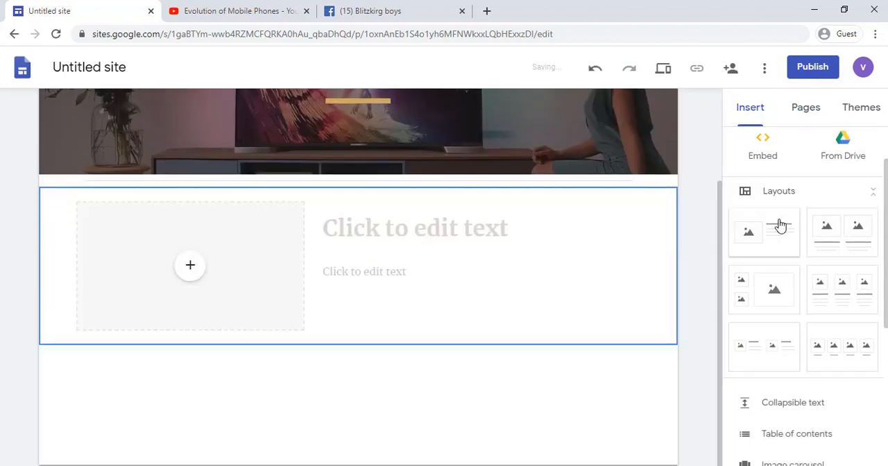
Step: Upload the black phone picture 4760-68-1 into the layout's image placeholder and uncrop it
click(200, 273)
click(211, 306)
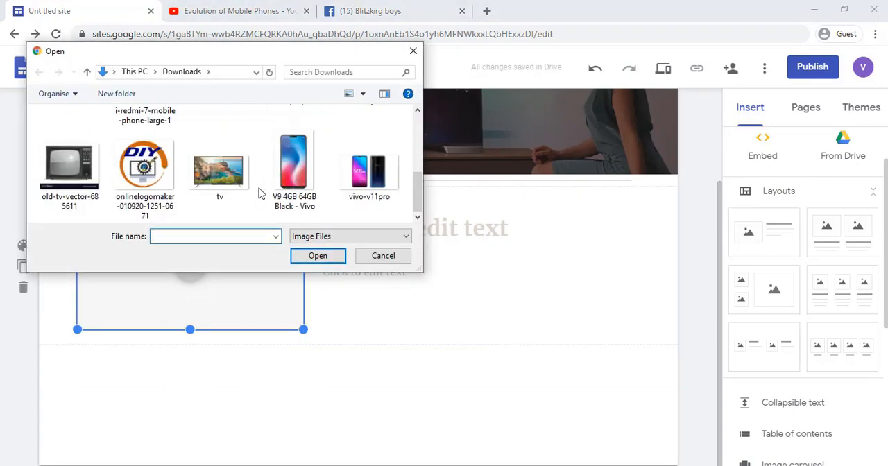
click(368, 149)
click(318, 255)
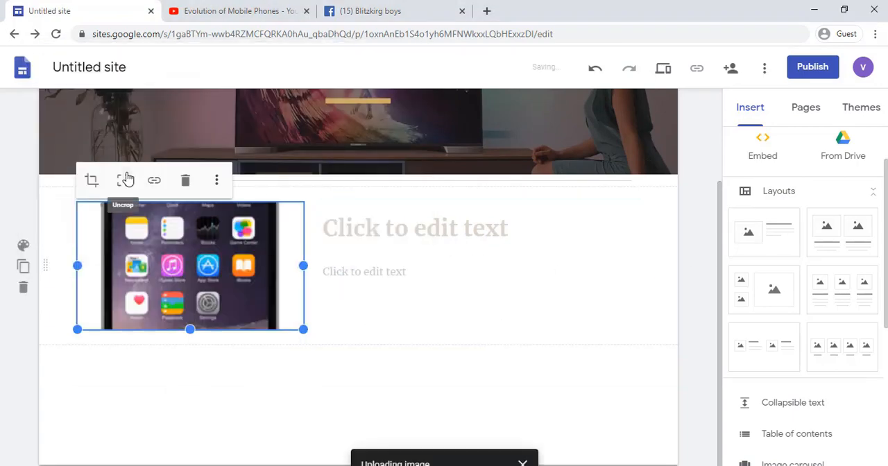
scroll(156, 249, down, 1)
scroll(363, 192, up, 1)
Step: Fill the text column with the title HISTORY OF MOBILES and the copied phone history, and add a divider below the section
click(380, 167)
text(HISTOR)
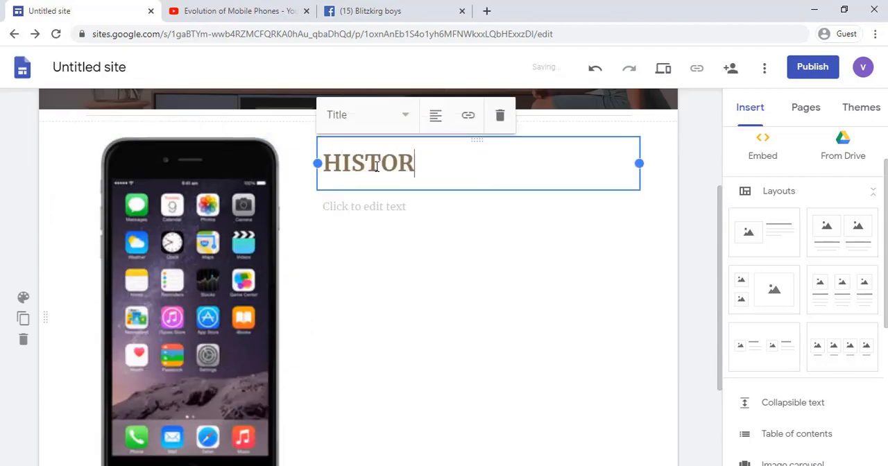
text(Y OF MOBILES)
click(377, 205)
text(Martin Cooper of Motorola made the first publicized handheld mobile phone call on a prototype DynaTAC model on 3 April 1973. This is a reenactment in 2007. A handheld mobile radio telephone service was envisioned in the early stages of radio engineering. In 1917, Finnish inventor Eric Tigerstedt filed a patent for a "pocket-size folding telephone with a very thin carbon microphone". Early predecessors of cellular phones included analog radio communications from ships and trains.  The race to create truly portable telephone devices began after World War II, with developments taking place in many countries. The advances in mobile telephony have been traced in successive "generations", starting with the early zeroth-generation (0G) services, such as Bell System's Mobile Telephone Service and its successor, the Improved Mobile Telephone Service. These 0G systems were not cellular, supported few simultaneous calls, and were very expensive.)
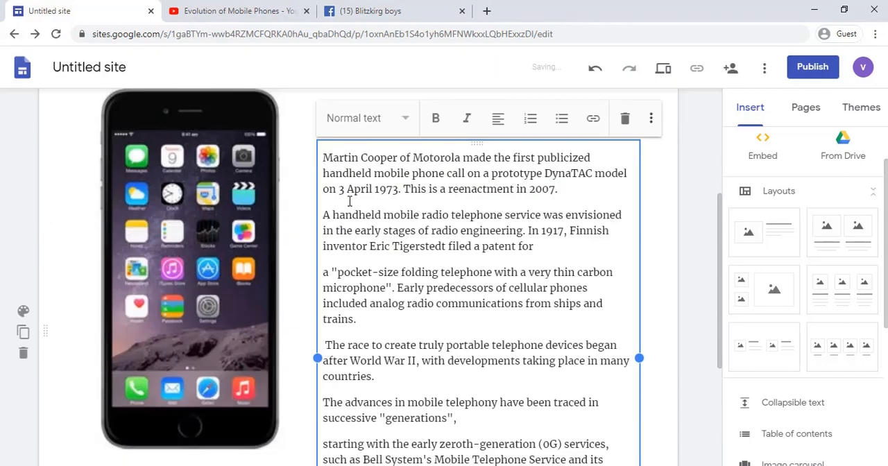
scroll(769, 289, down, 4)
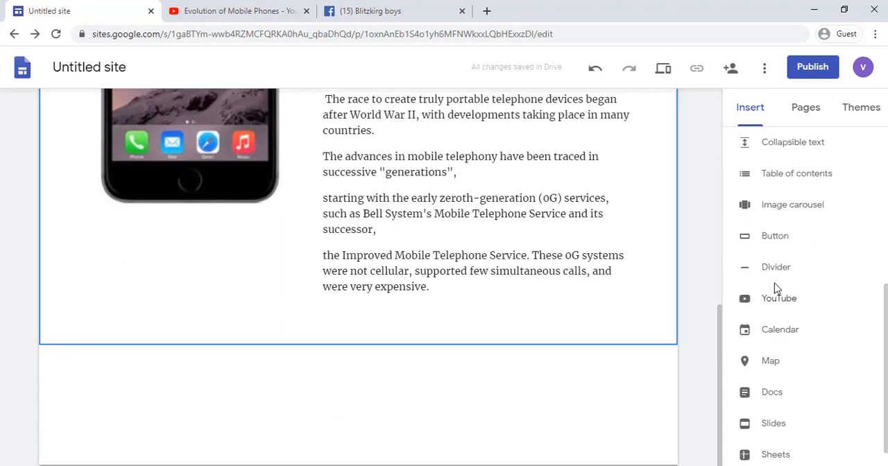
click(778, 272)
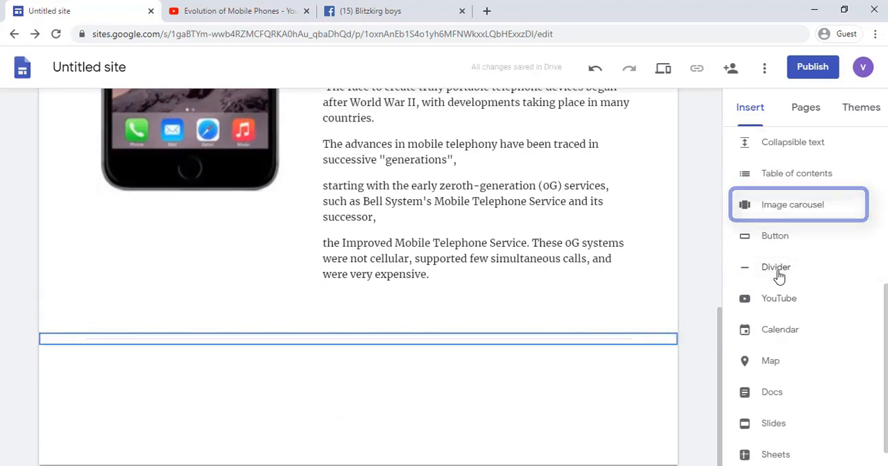
Step: Insert an image carousel of five phone pictures from Downloads, including 5s and 4760-68-1, and check it in the page preview
click(778, 212)
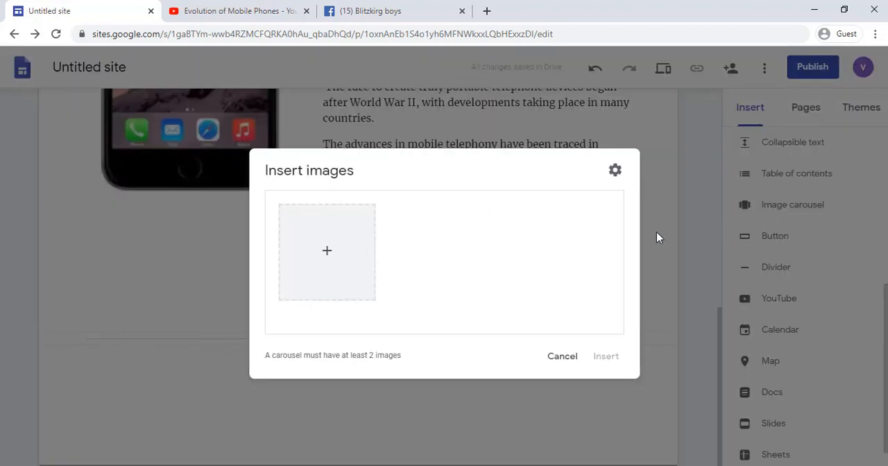
click(329, 251)
click(343, 275)
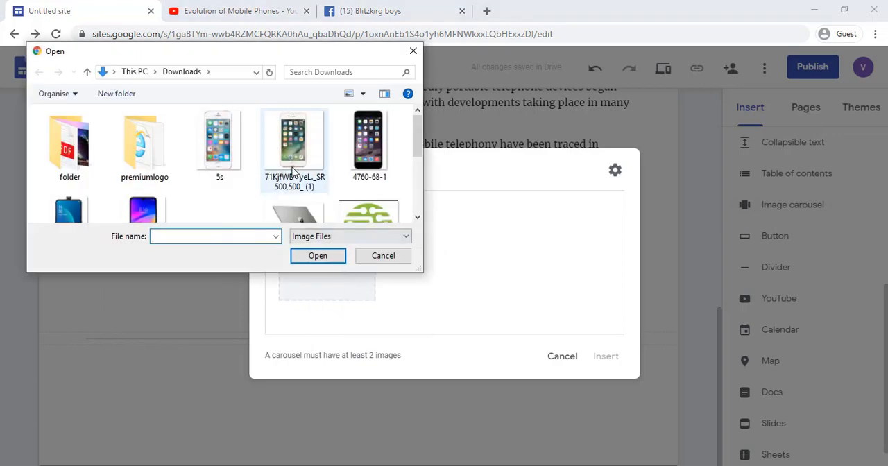
click(219, 142)
ctrl+click(293, 143)
ctrl+click(367, 142)
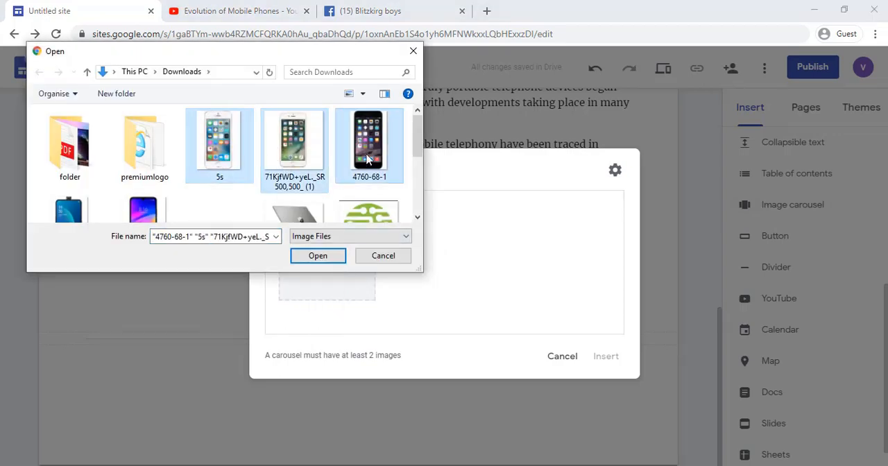
ctrl+click(82, 215)
ctrl+click(143, 212)
click(318, 255)
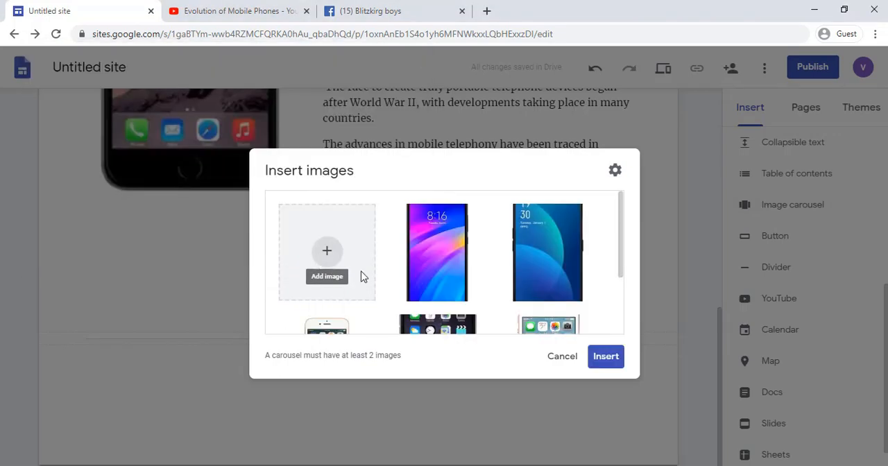
click(598, 356)
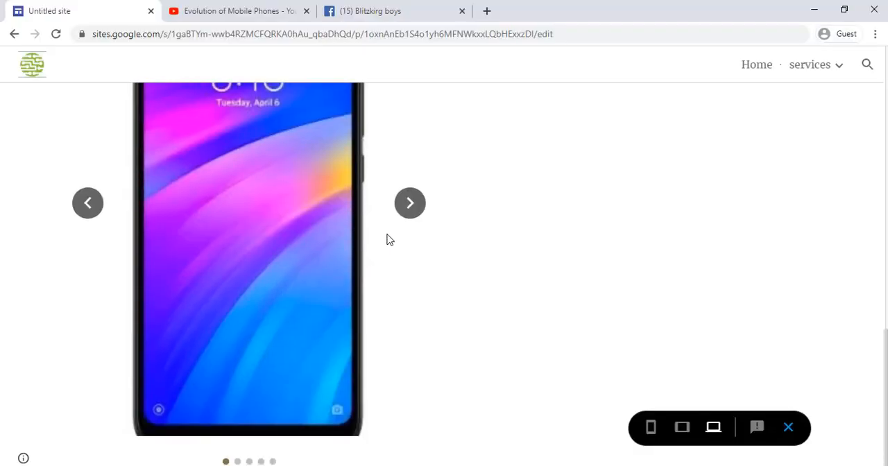
click(409, 212)
click(414, 271)
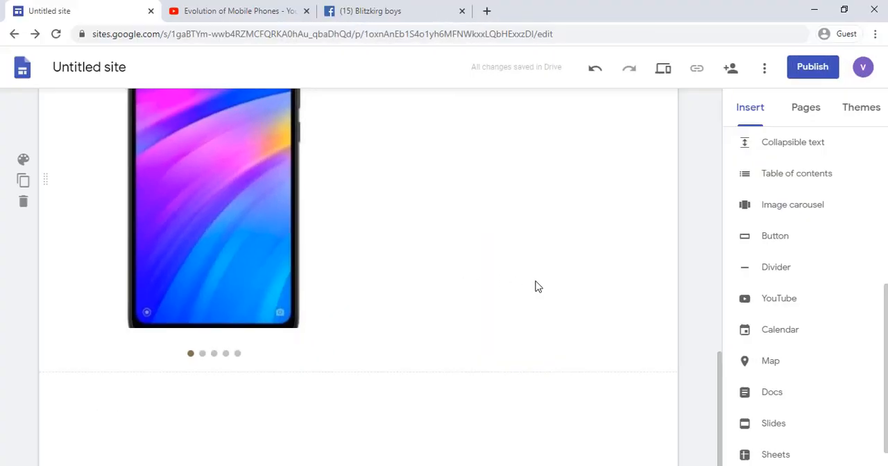
Step: Add a divider below the carousel and a button named BUY NOW that links to the pasted Facebook group URL
click(766, 242)
text(BUY NOW)
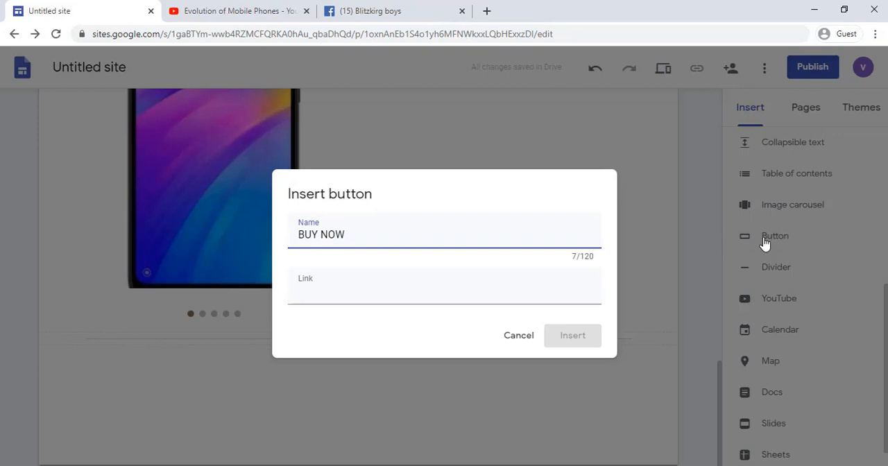
click(435, 297)
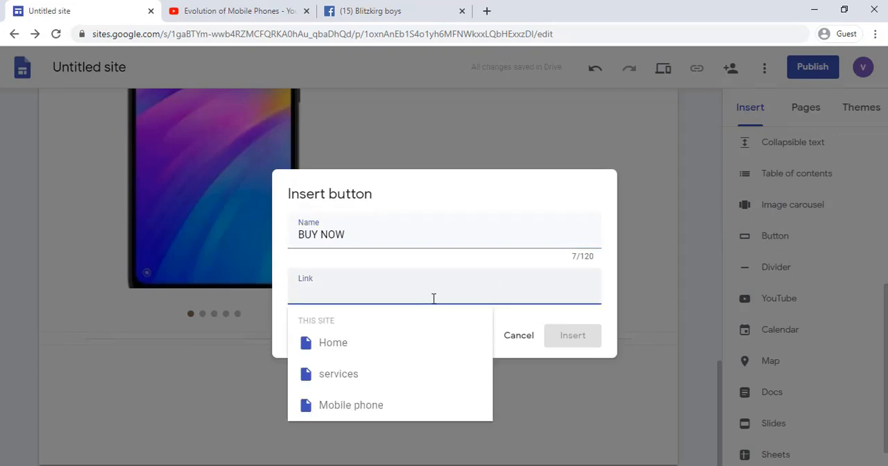
key(ctrl+v)
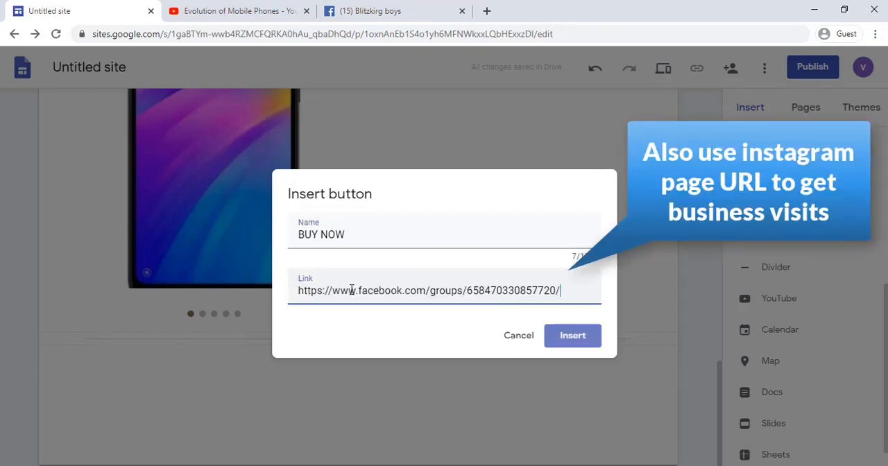
click(552, 338)
Step: Format the BUY NOW section with a full-width outlined button on the Emphasis 2 background
drag(156, 314, 639, 314)
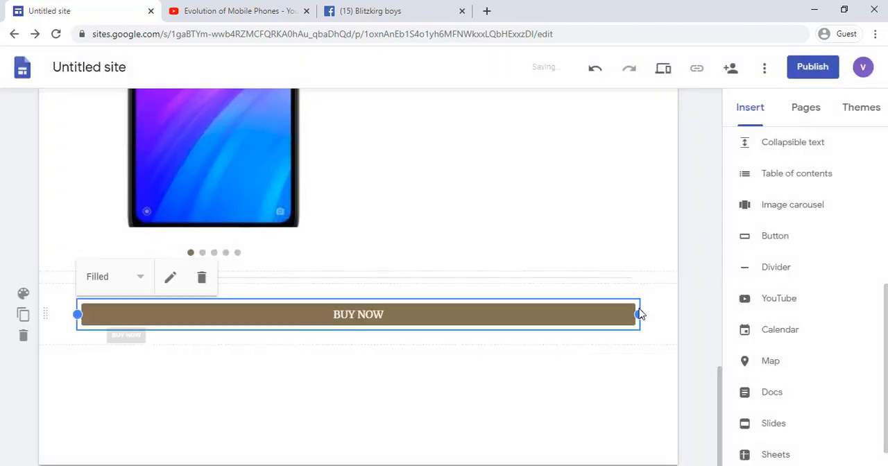
click(118, 277)
click(95, 301)
click(23, 294)
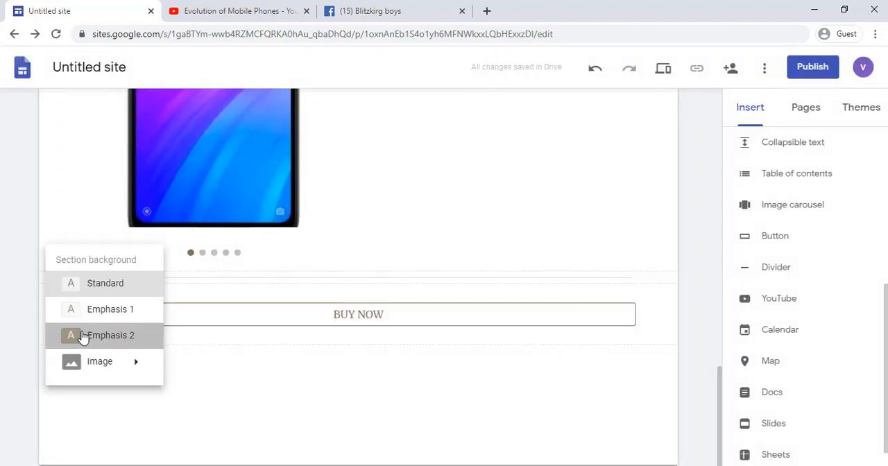
click(84, 336)
Step: Add a divider and below it a widened YouTube video, The History of Touch, found by searching for EVOLUTION OF TOUCH SCREEN
click(760, 279)
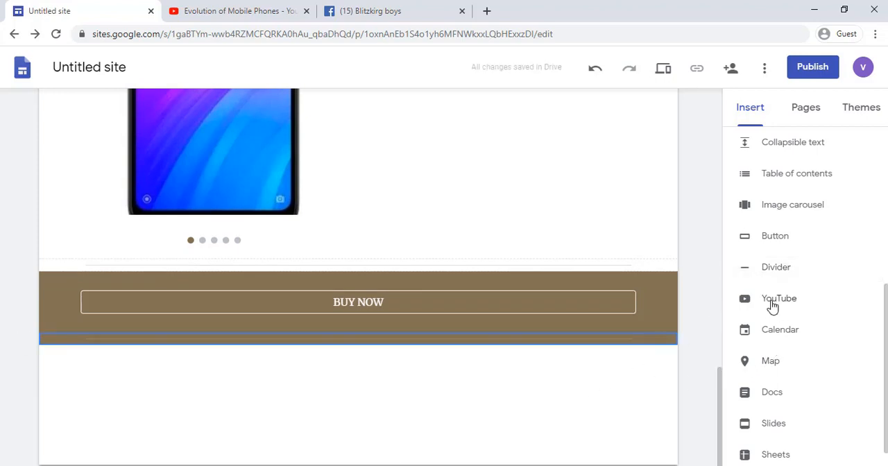
click(772, 306)
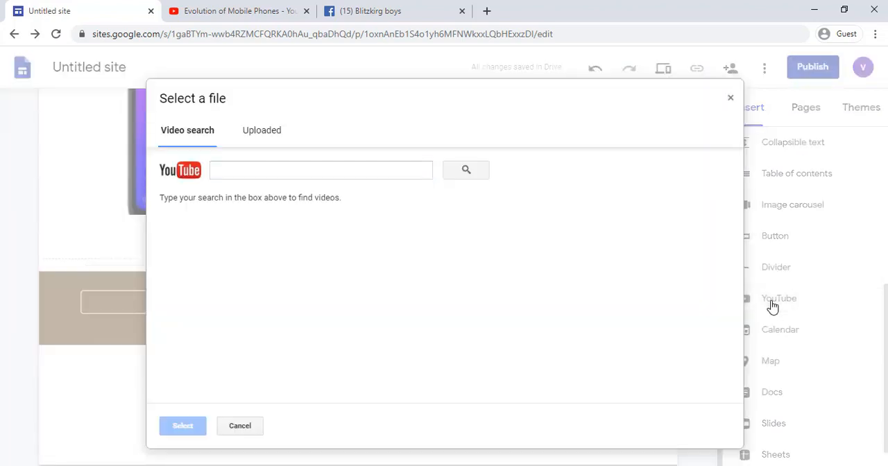
click(299, 177)
text(EV)
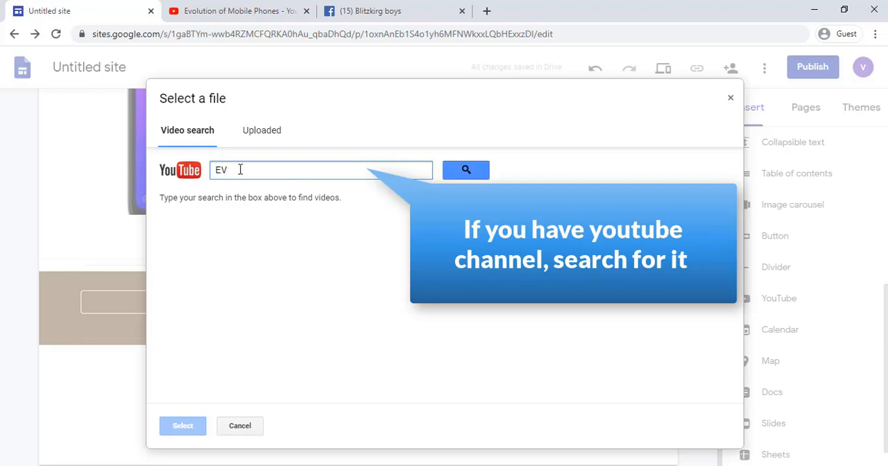
text(OLUTION OF TOUCH SCREEN)
key(Return)
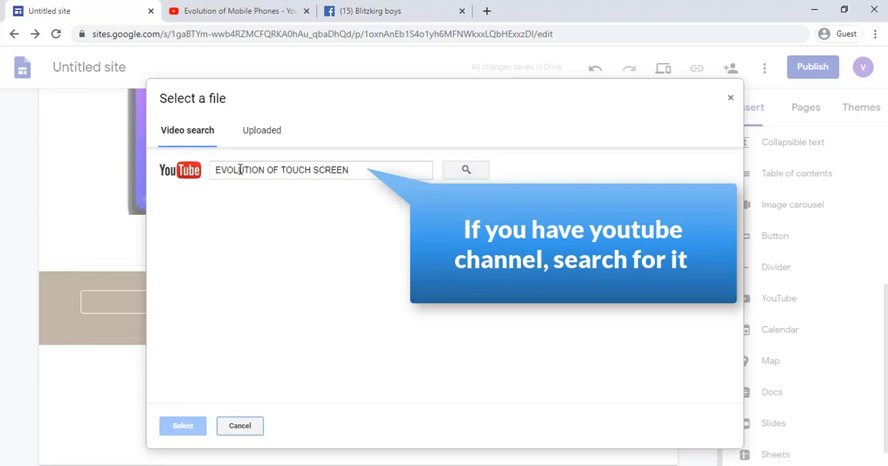
click(253, 218)
click(183, 425)
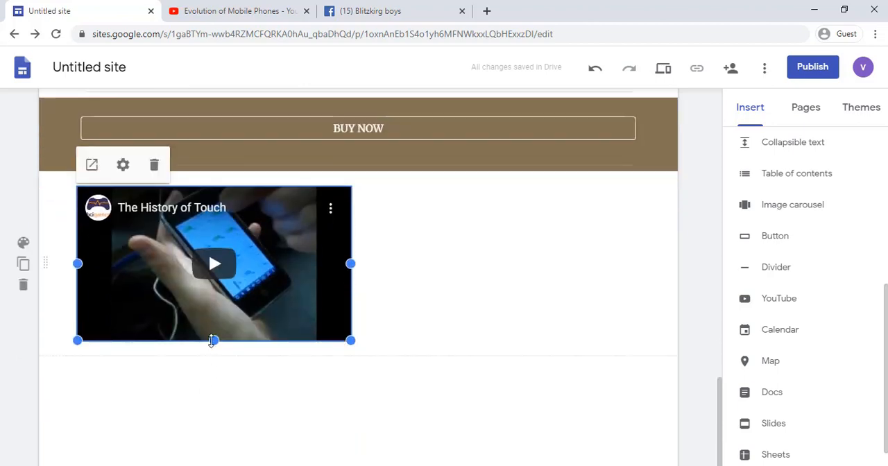
drag(213, 341, 214, 393)
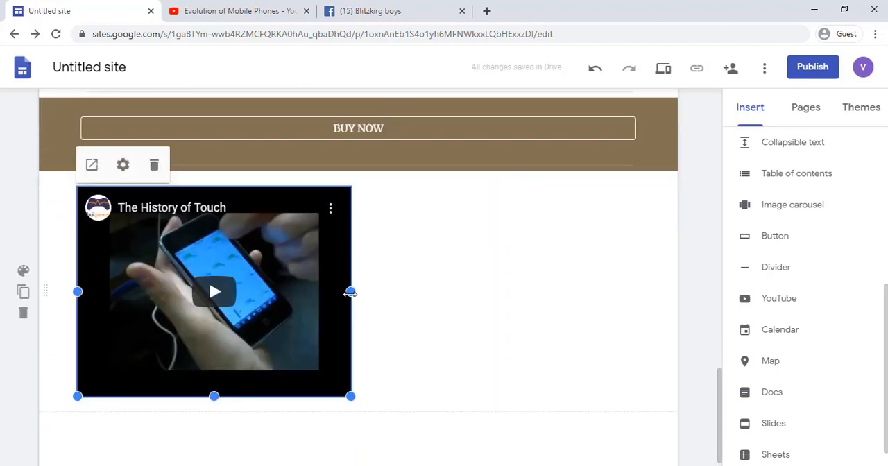
drag(351, 293, 474, 293)
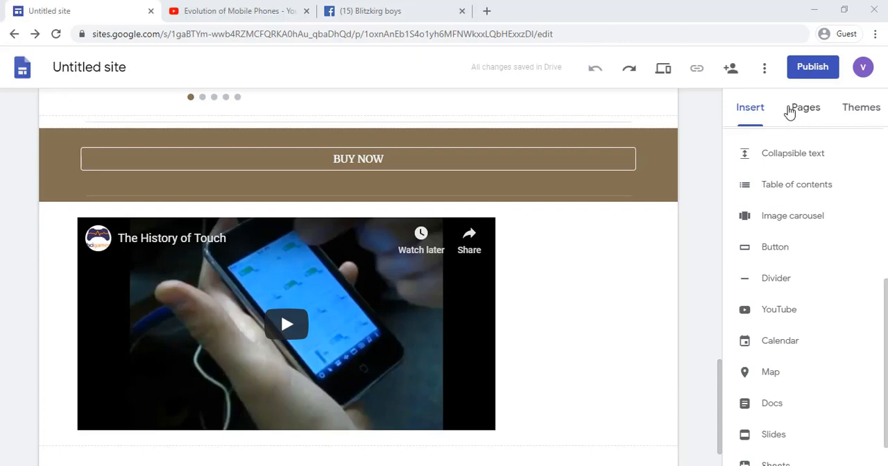
Step: Add a subpage named Contact us
click(789, 112)
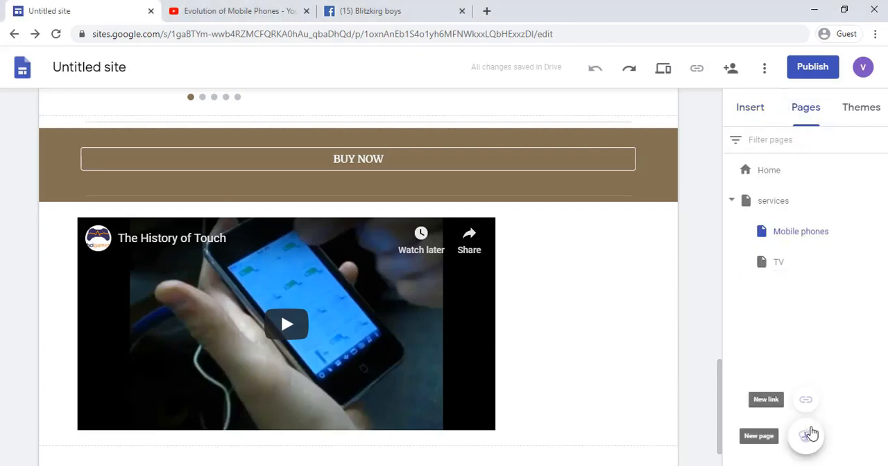
click(809, 435)
text(Contact us)
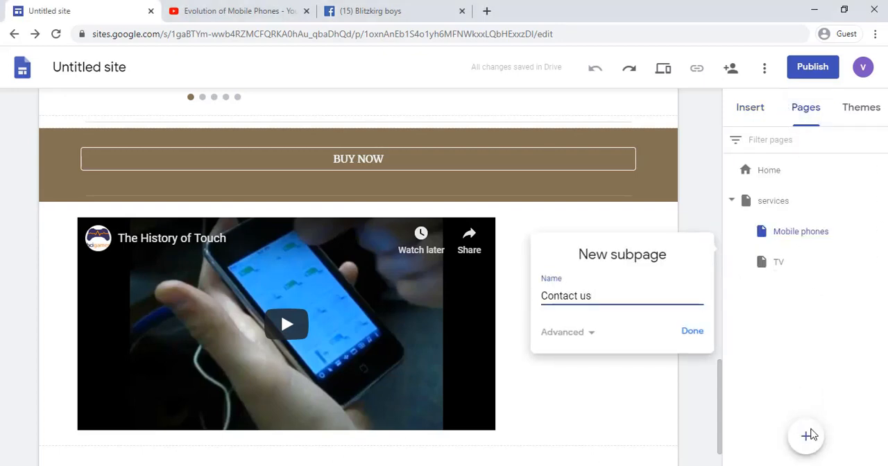
click(693, 333)
Step: Insert an image-and-text layout on the Contact us page and fill its image with the uncropped CONTACT US picture found by searching for contact
click(744, 113)
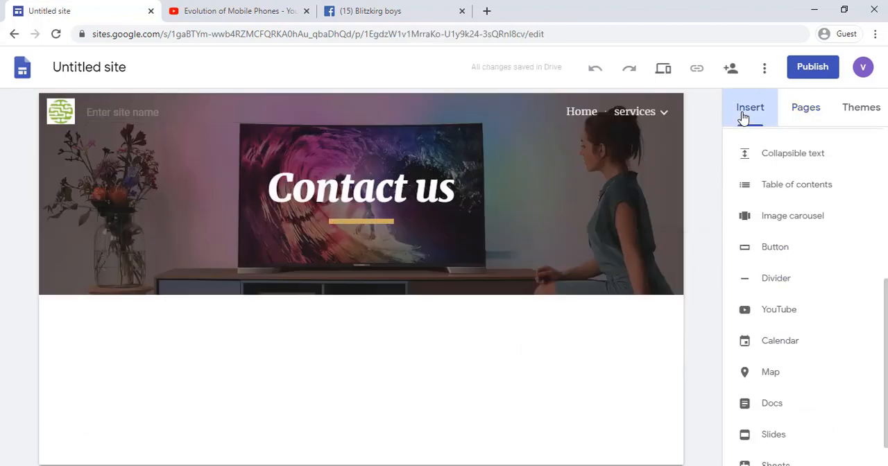
click(765, 244)
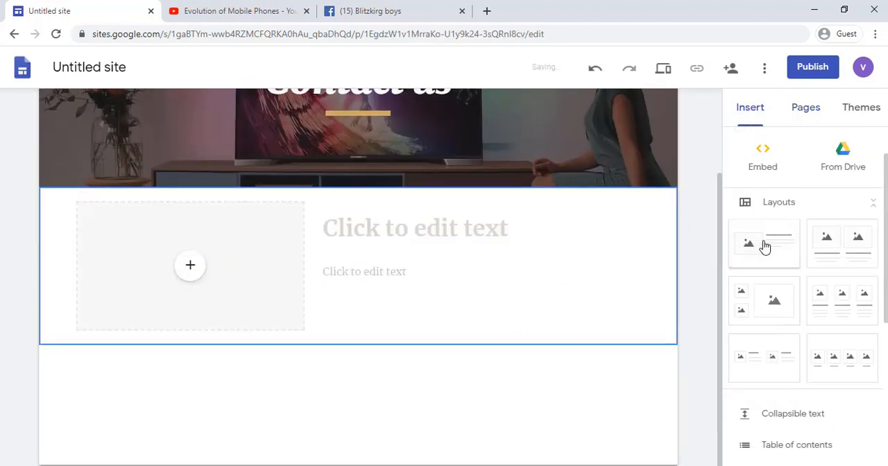
click(190, 264)
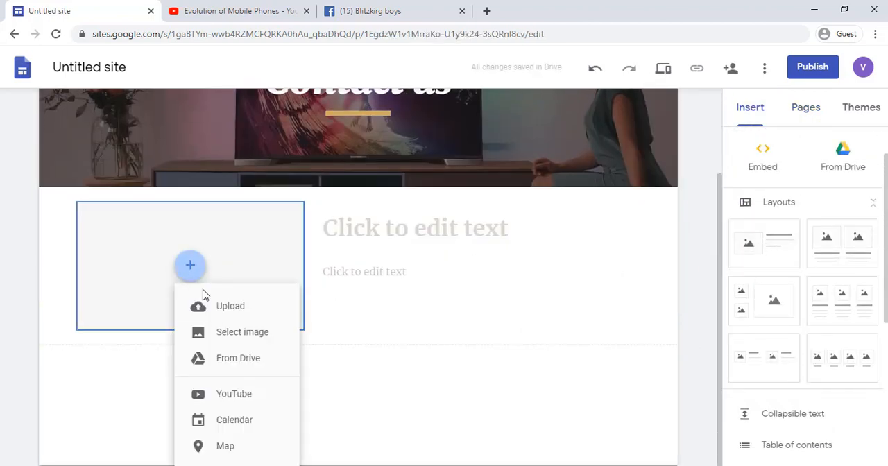
click(233, 332)
click(246, 135)
text(contact)
key(Return)
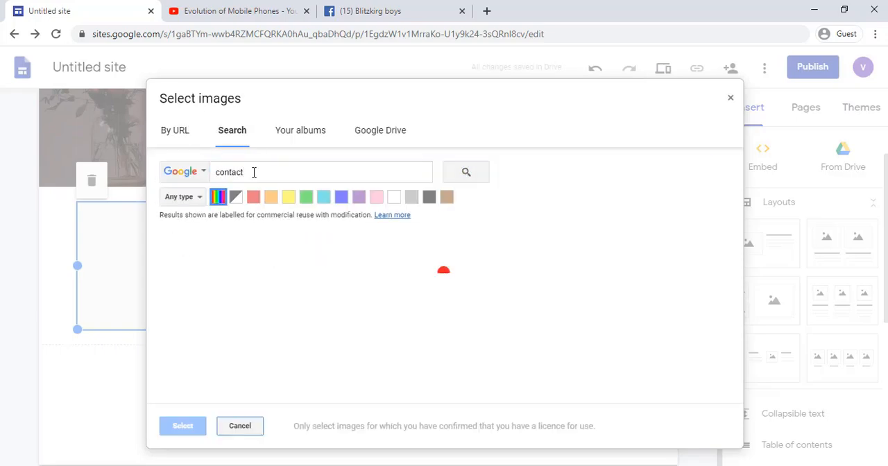
scroll(278, 249, down, 10)
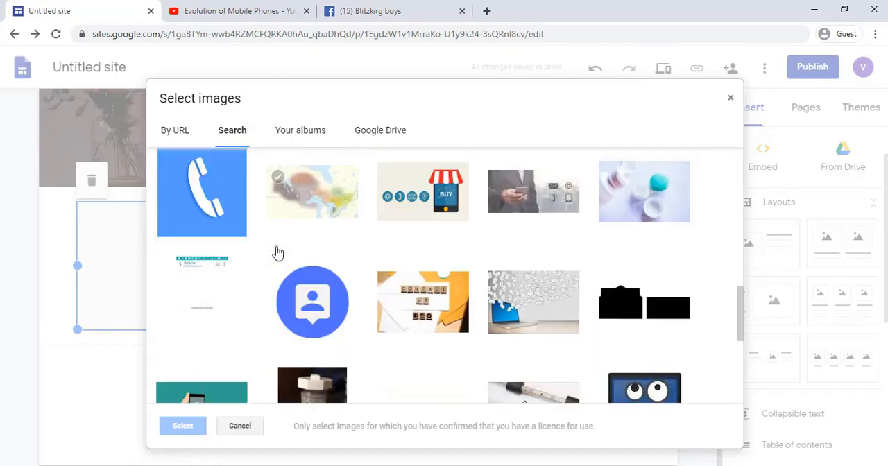
scroll(278, 253, down, 5)
click(310, 288)
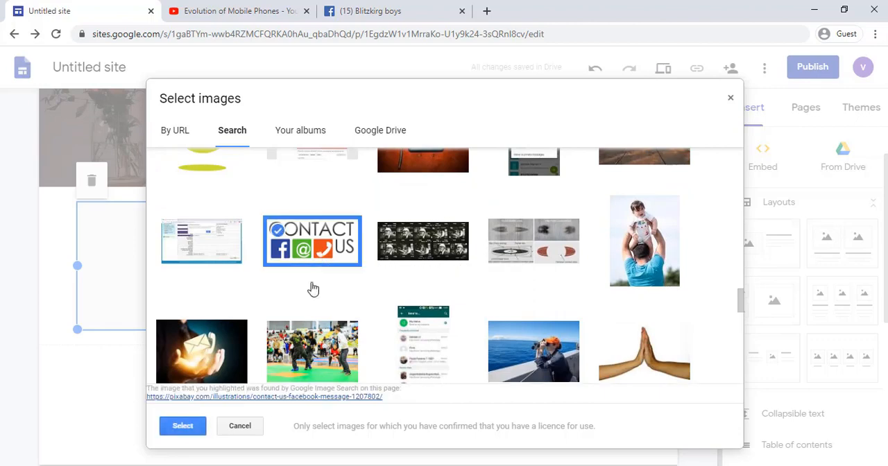
click(183, 426)
click(122, 185)
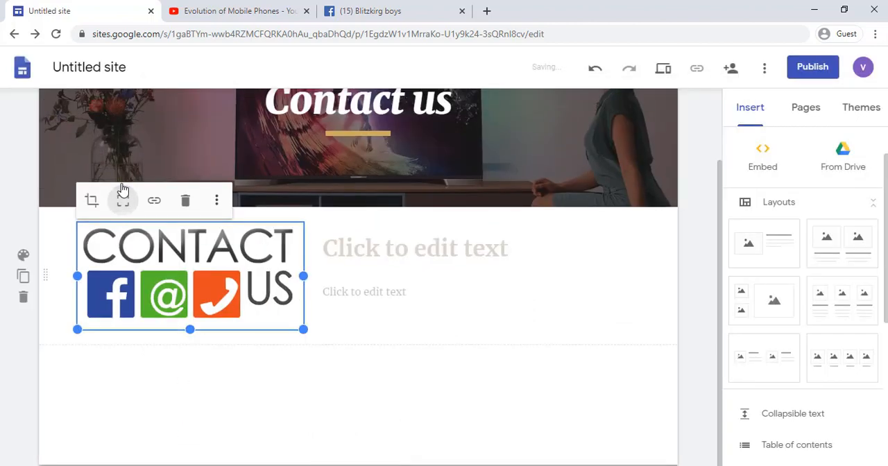
Step: Write the layout's heading as "call us on :" followed by the contact phone number
click(371, 243)
text(call u)
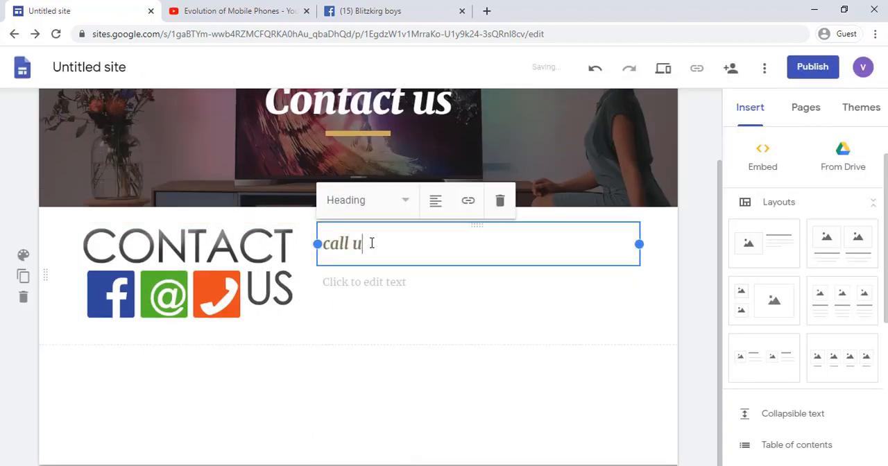
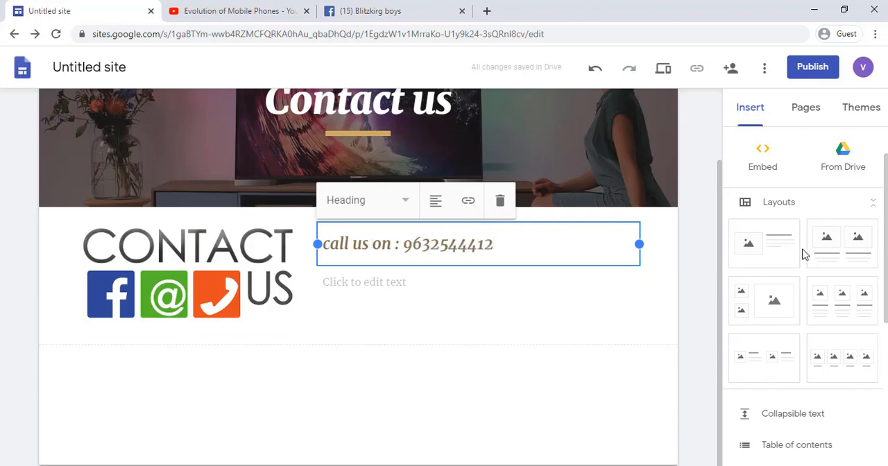
Step: Add a divider below the contact section and under it a map of Chennai, Tamil Nadu, India, reduced in height
scroll(805, 255, down, 4)
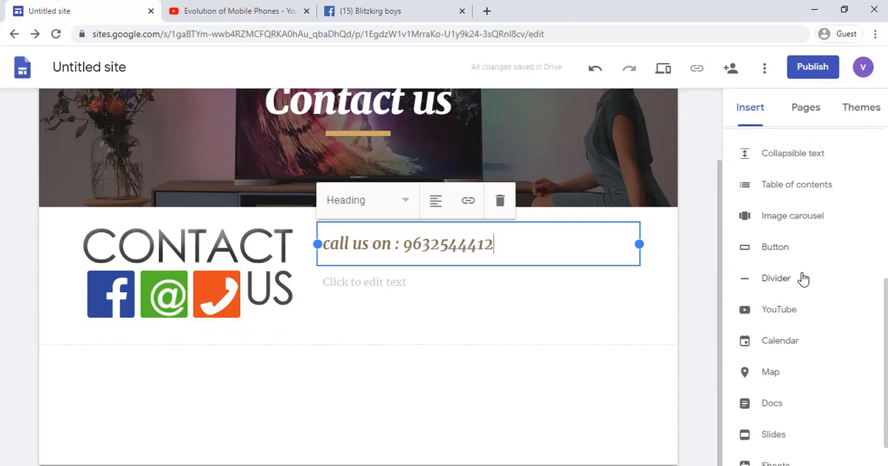
click(803, 278)
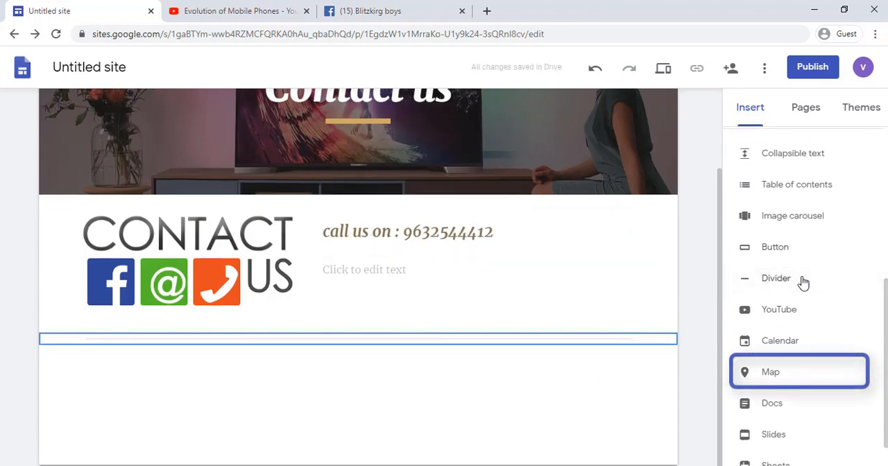
scroll(803, 284, down, 1)
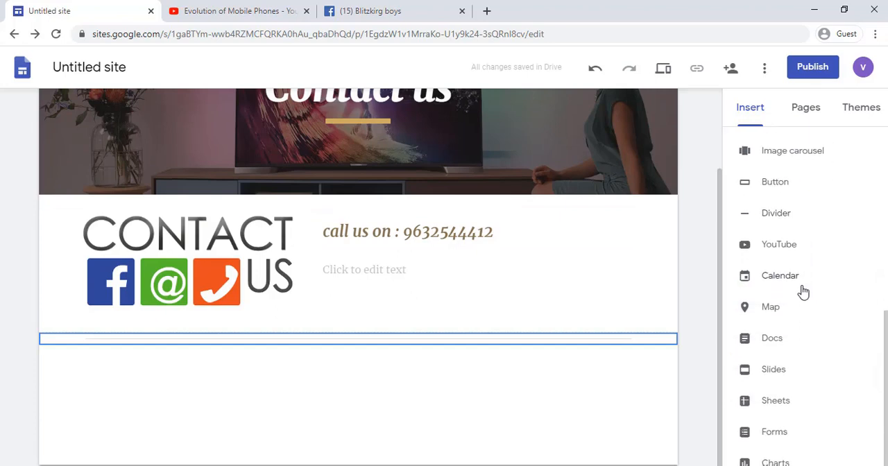
click(804, 309)
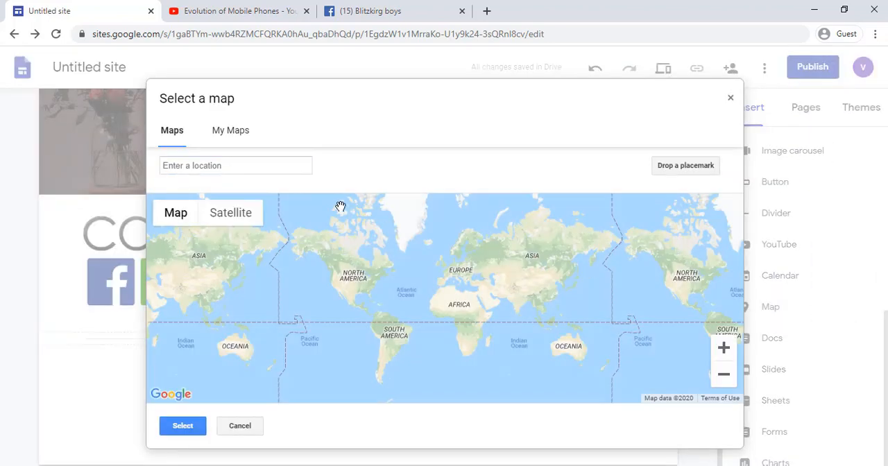
click(266, 168)
text(che)
click(266, 189)
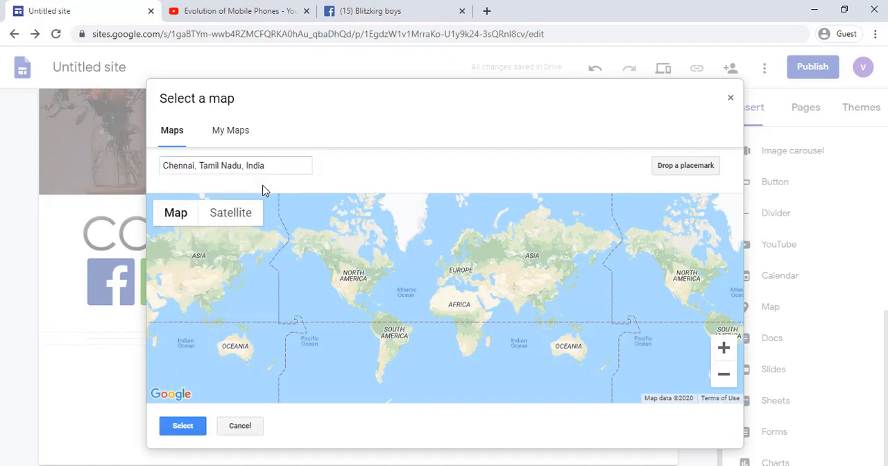
click(183, 425)
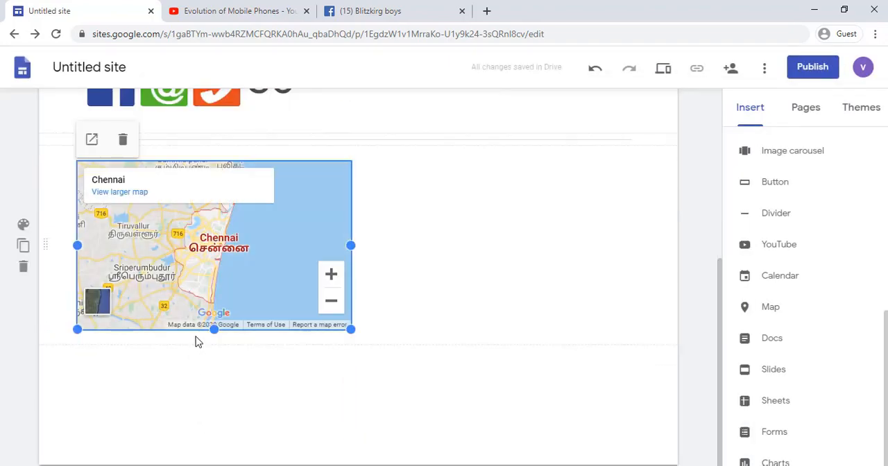
drag(350, 329, 357, 294)
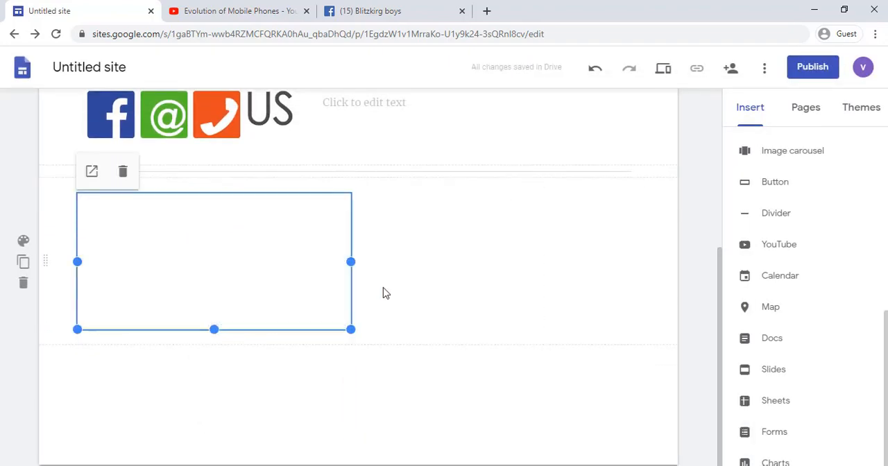
Step: Move the Contact us page to the top level of the site's page hierarchy, below services
click(806, 107)
drag(798, 271, 743, 304)
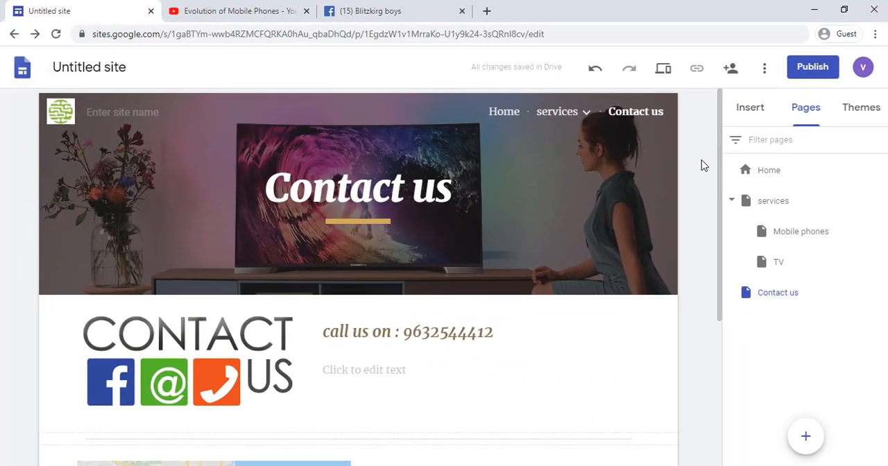
click(742, 117)
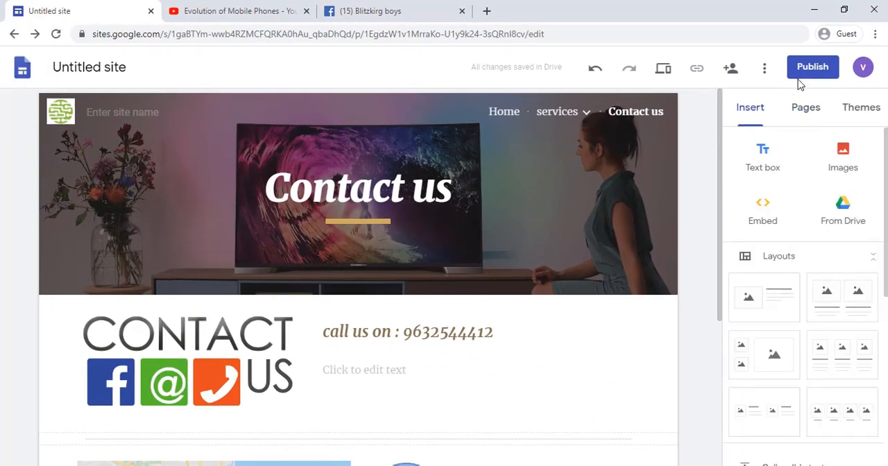
Step: Publish the site at the web address nxtgen-electronics, with the published version open to anyone to find and view
click(809, 68)
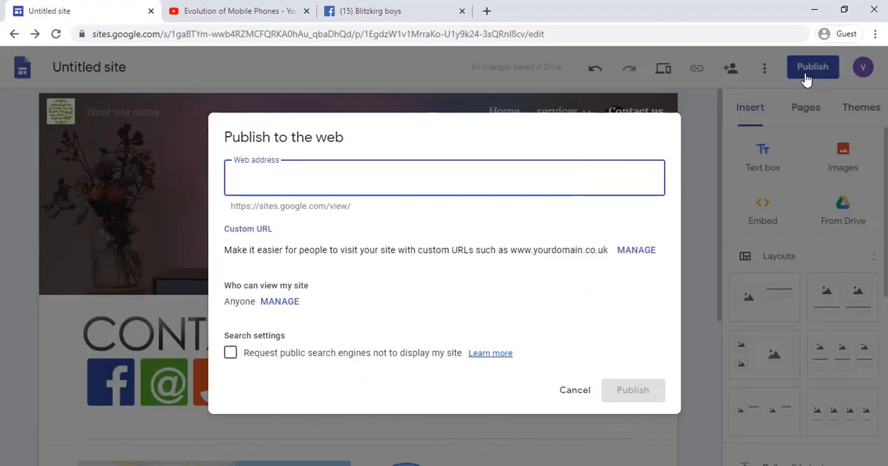
text(nxtgen-ele)
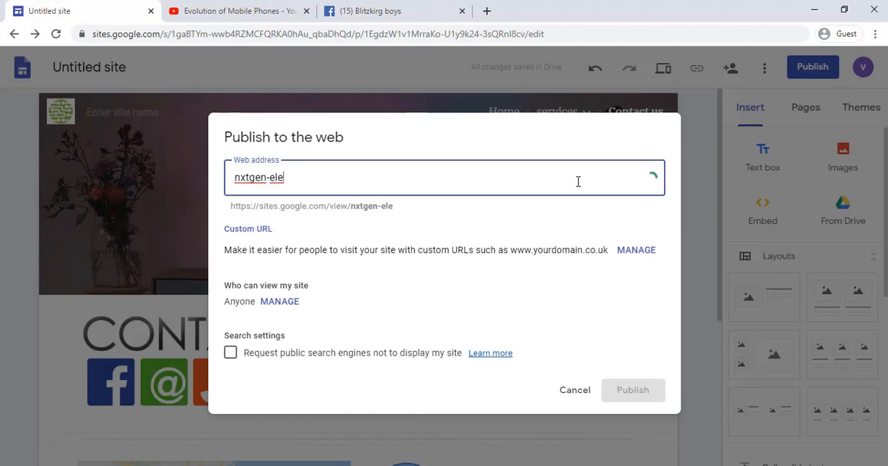
text(ctronics)
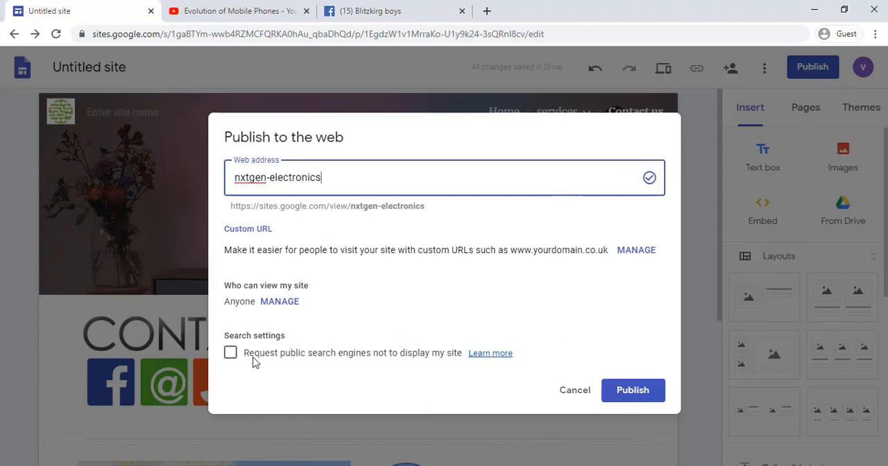
key(Return)
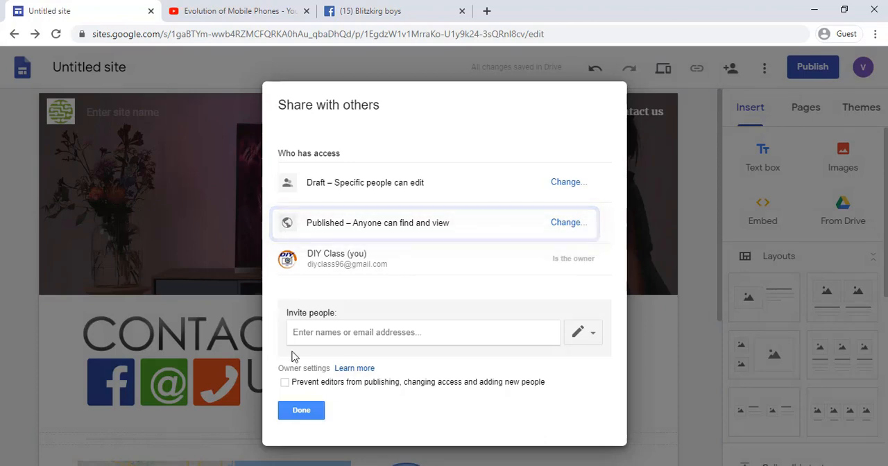
click(304, 411)
click(631, 392)
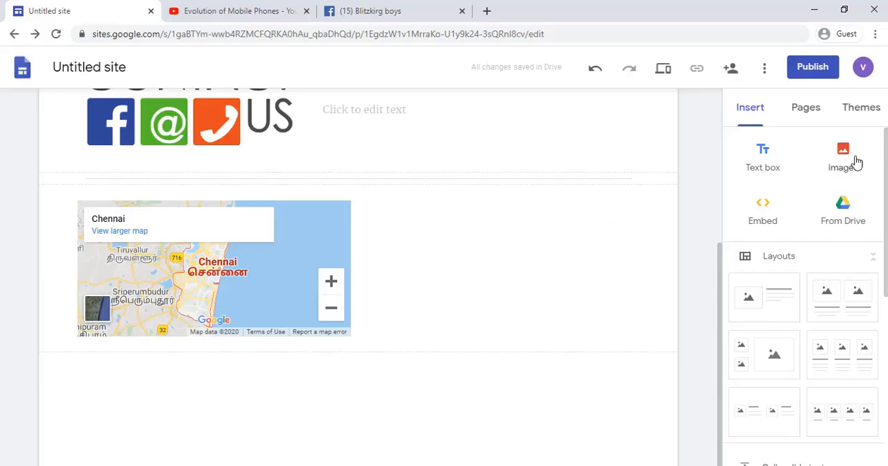
Step: Upload the facebook-new image from Downloads beside the Chennai map and shrink it to a small icon next to the map
click(845, 165)
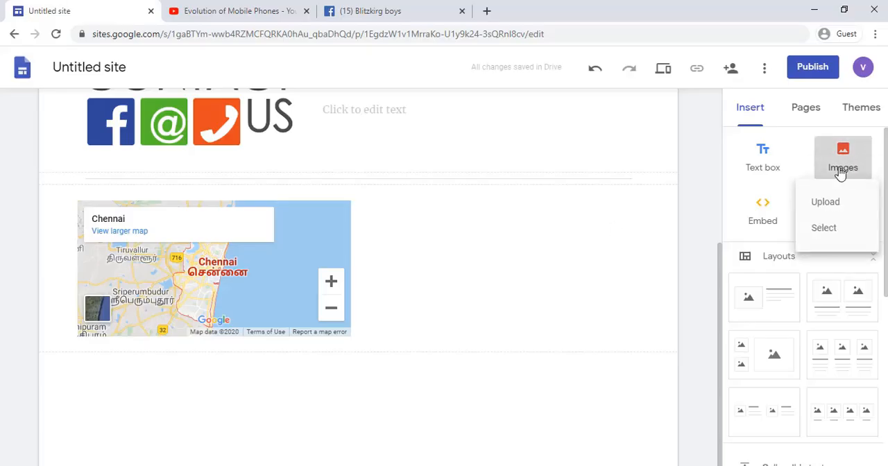
click(835, 203)
scroll(347, 199, down, 2)
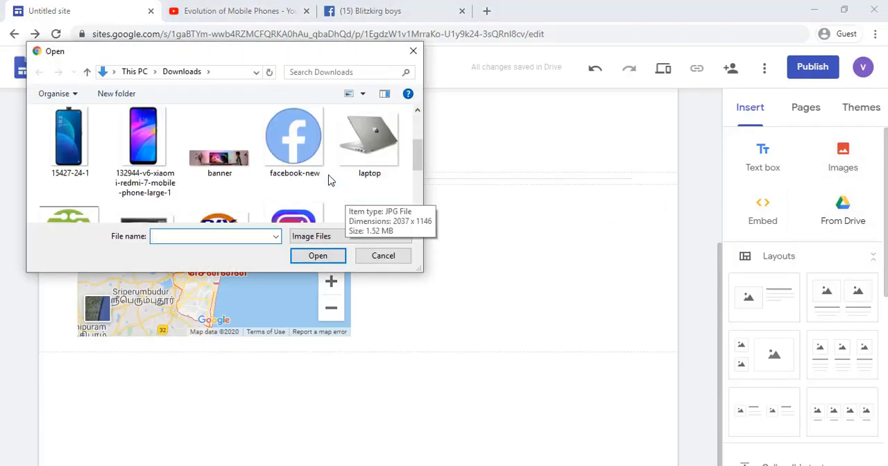
click(313, 160)
click(318, 255)
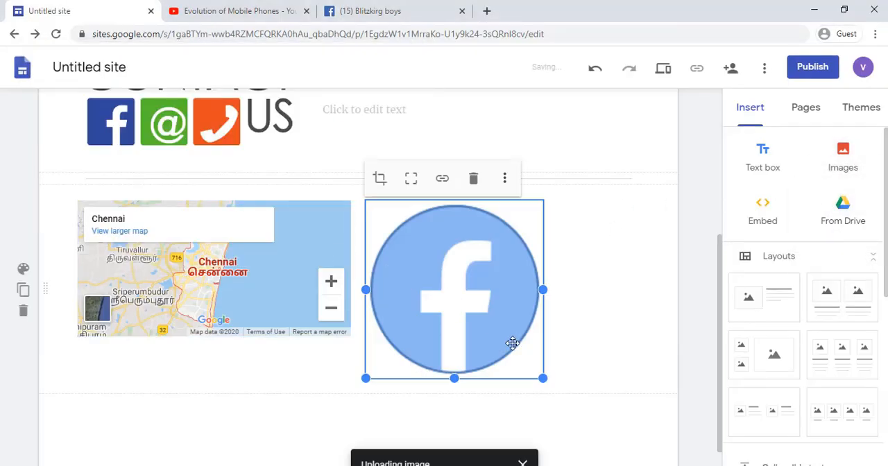
drag(476, 325, 521, 351)
click(589, 379)
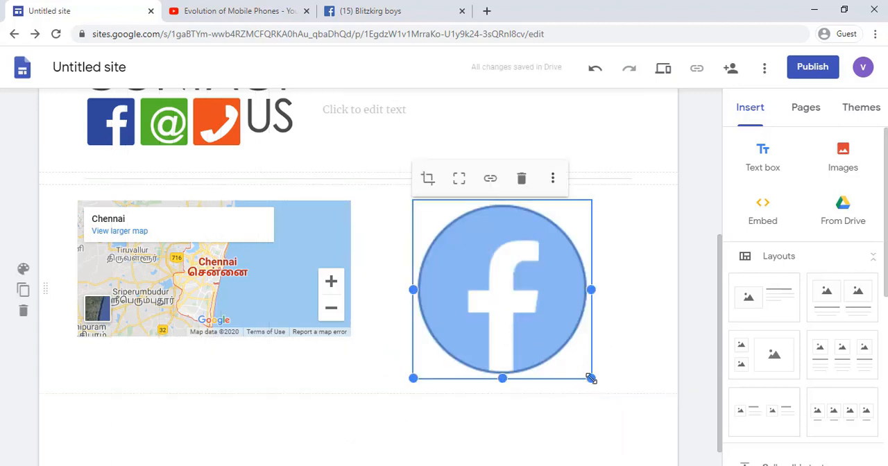
drag(590, 379, 472, 282)
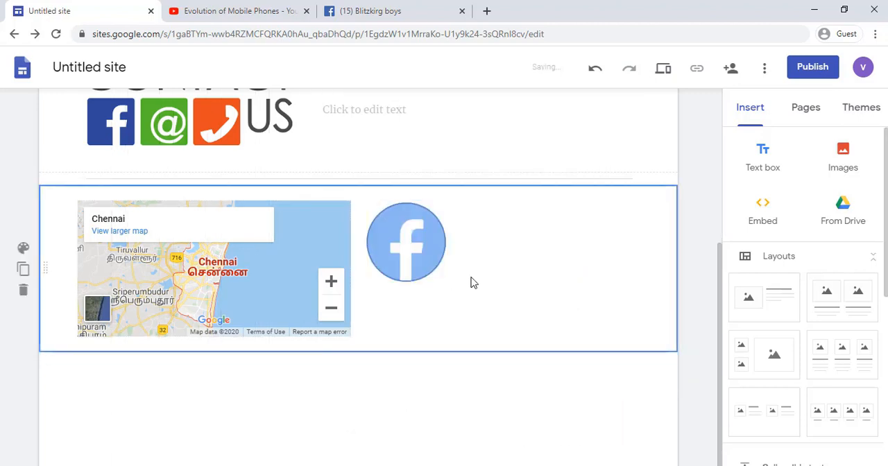
Step: Link the Facebook icon to the copied Facebook group URL
click(410, 258)
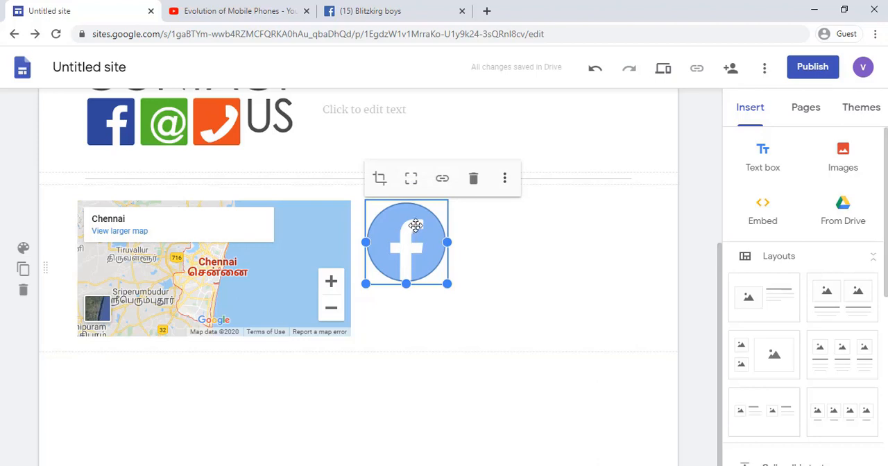
click(443, 180)
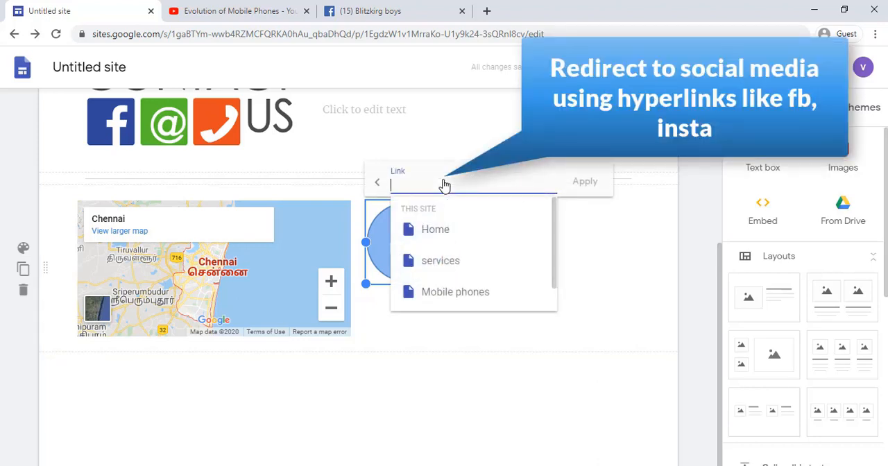
key(ctrl+v)
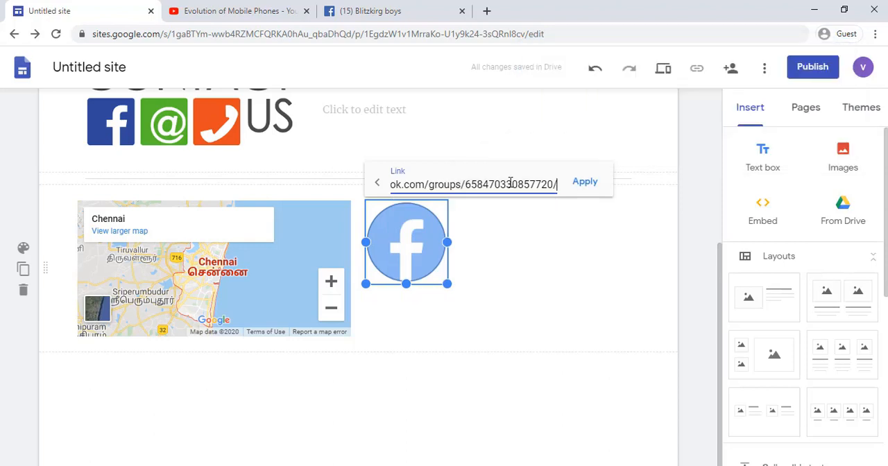
click(585, 182)
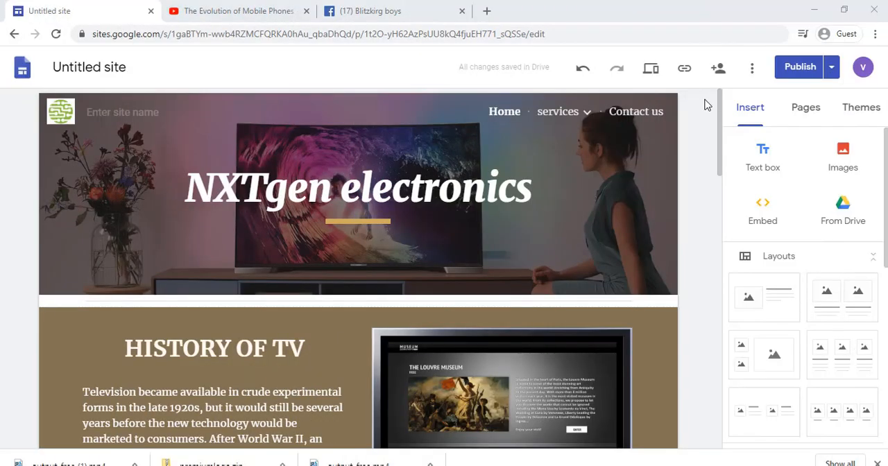
Step: Add the green circuit logo file WhatsApp Image 2020-01-09 at 6.52.18 PM as the site's favicon
click(752, 72)
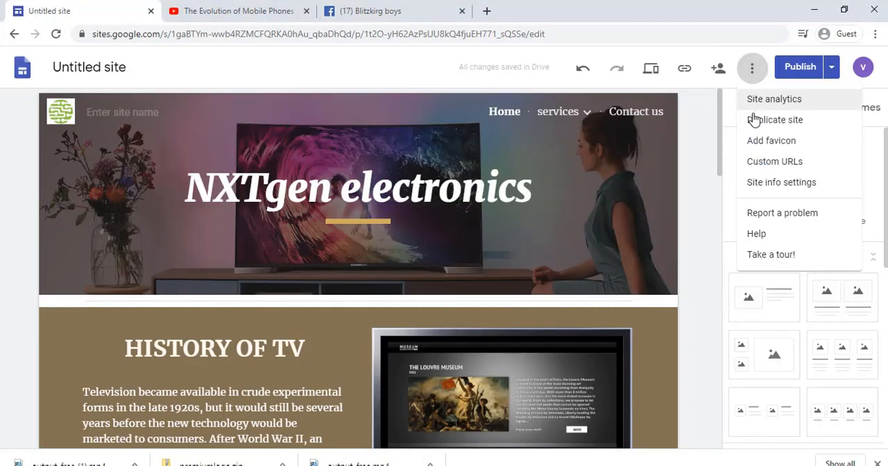
click(756, 140)
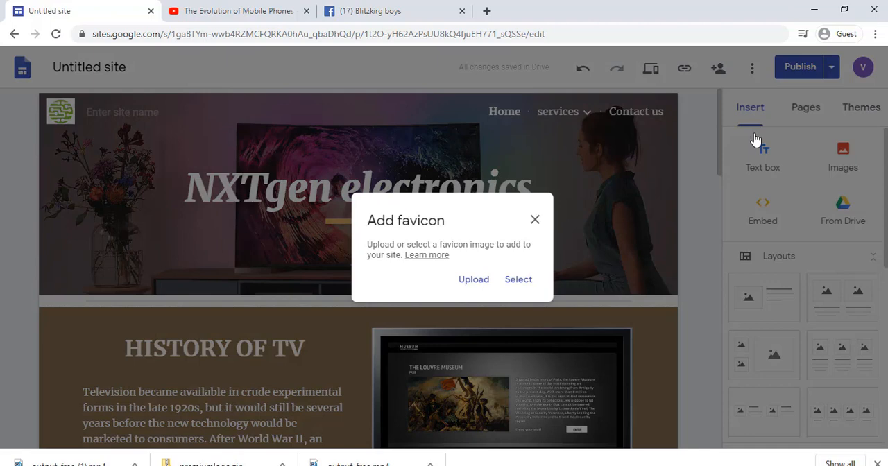
click(478, 280)
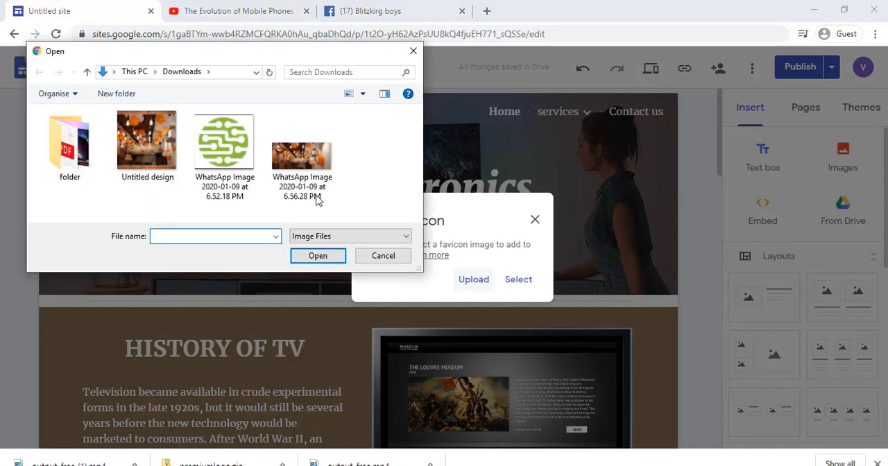
click(255, 198)
click(299, 257)
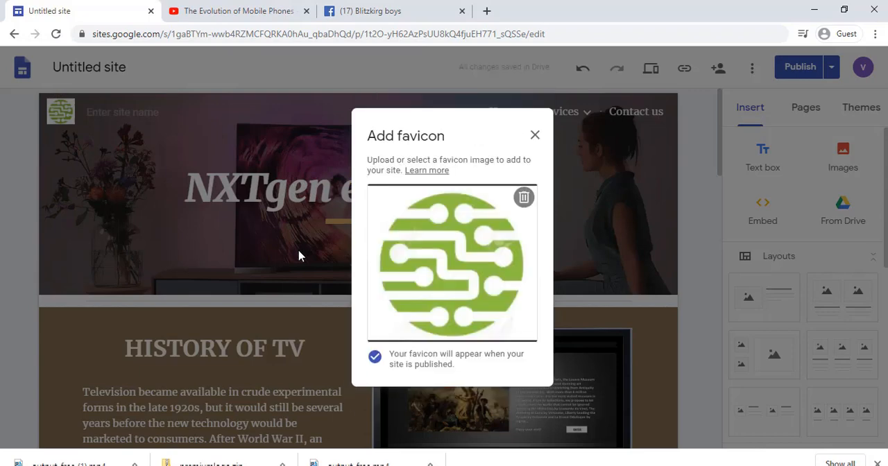
click(534, 136)
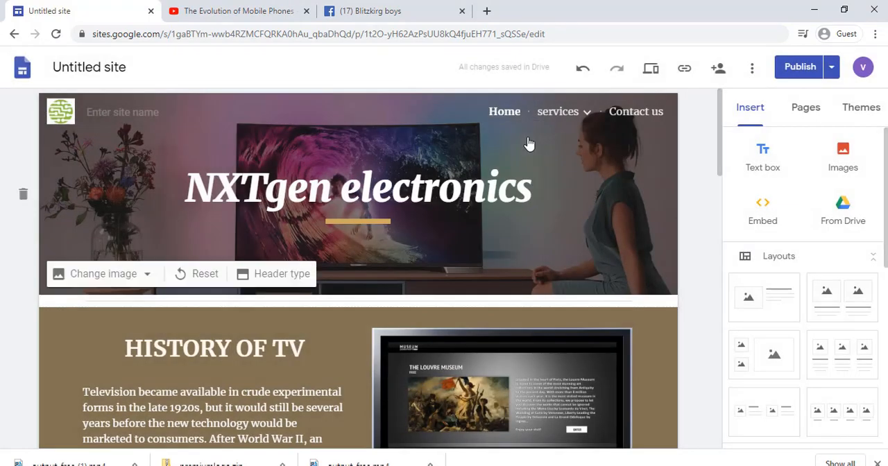
Step: Open the published version of the site to check its favicon and home page
click(832, 79)
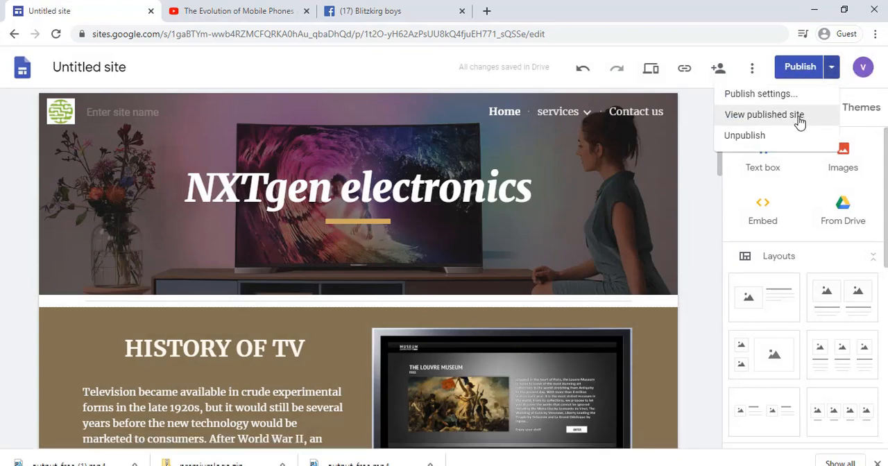
click(763, 115)
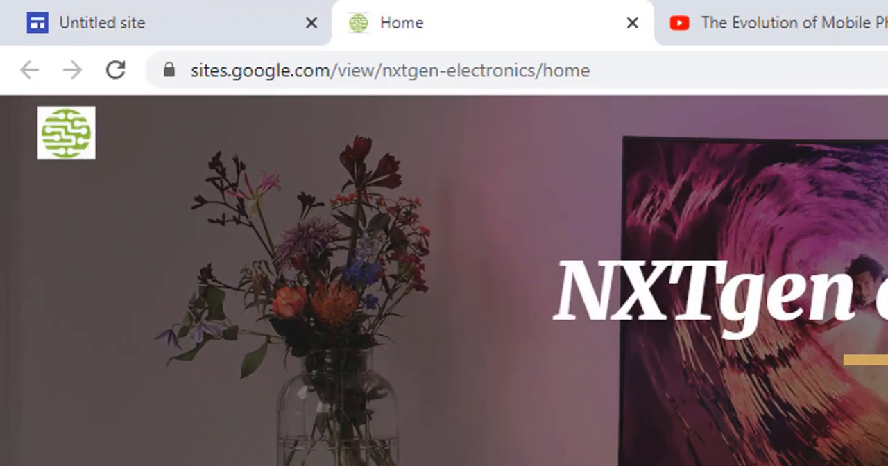